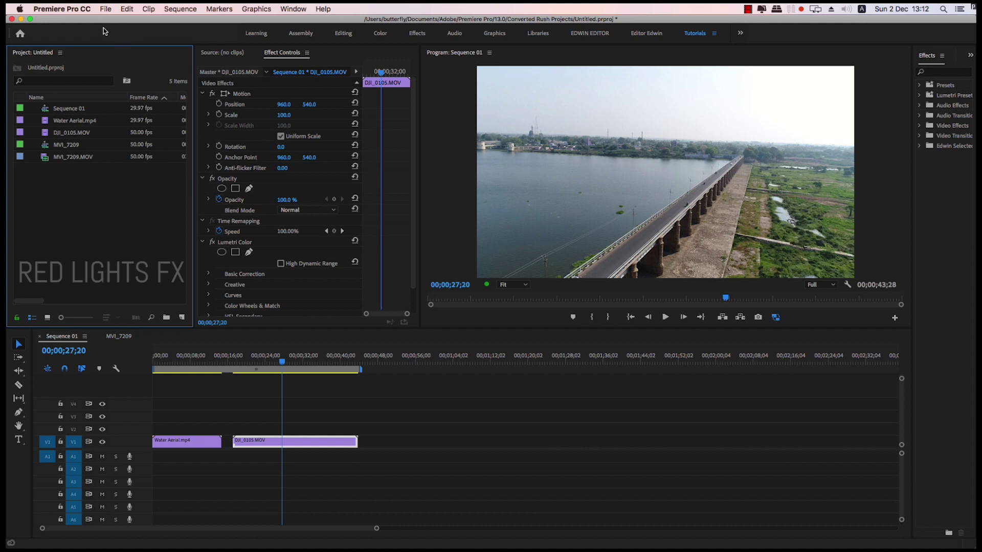
# Step: View the project options on the Home screen and return to the sequence
pyautogui.click(21, 34)
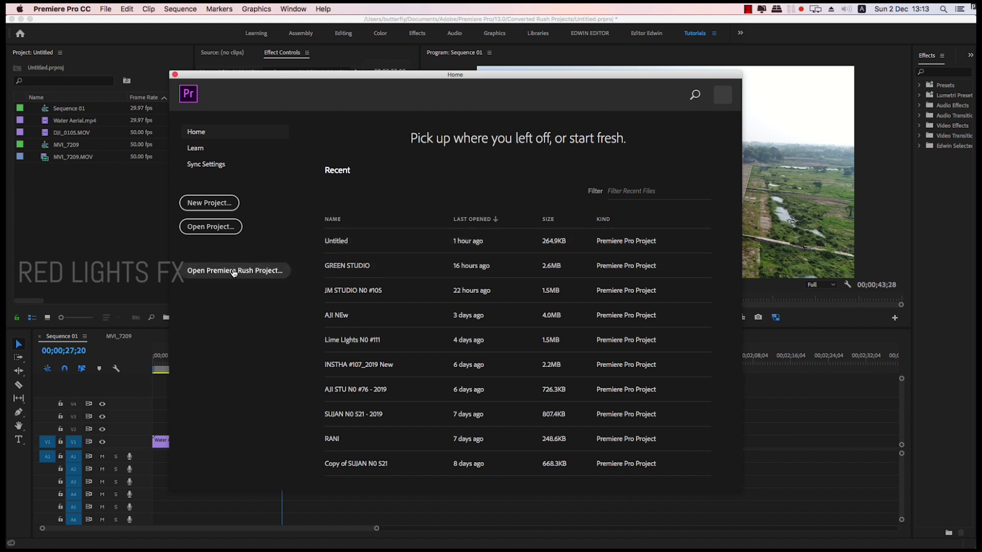
pyautogui.click(132, 226)
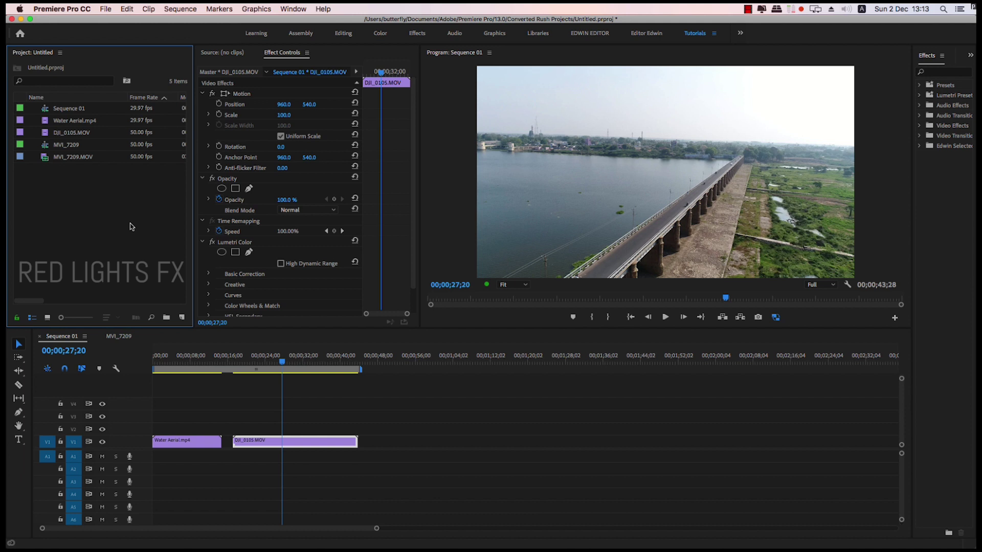
# Step: Widen the effects area beside the program monitor and show the Lumetri Color controls for the DJI_0105.MOV clip
pyautogui.moveTo(911, 207); pyautogui.dragTo(737, 203)
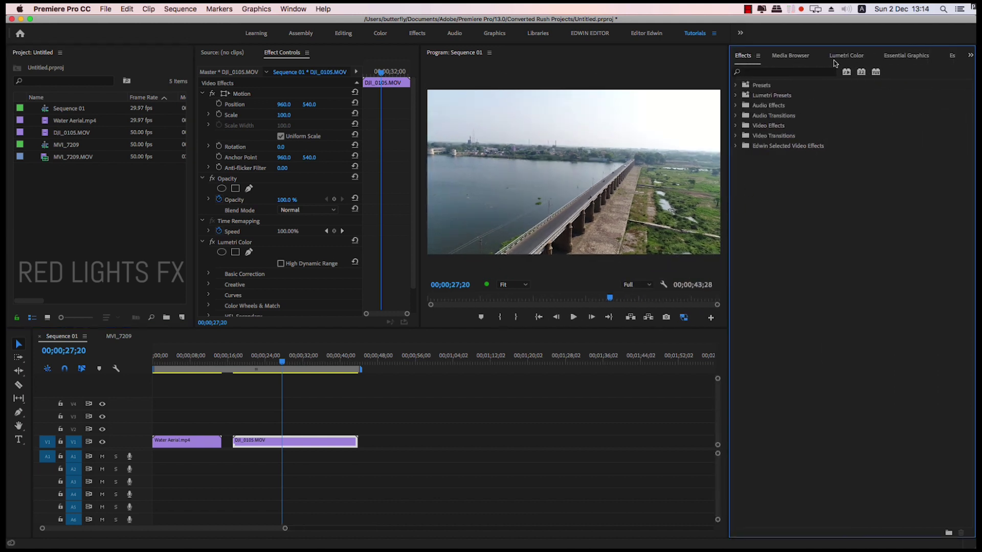
pyautogui.click(845, 57)
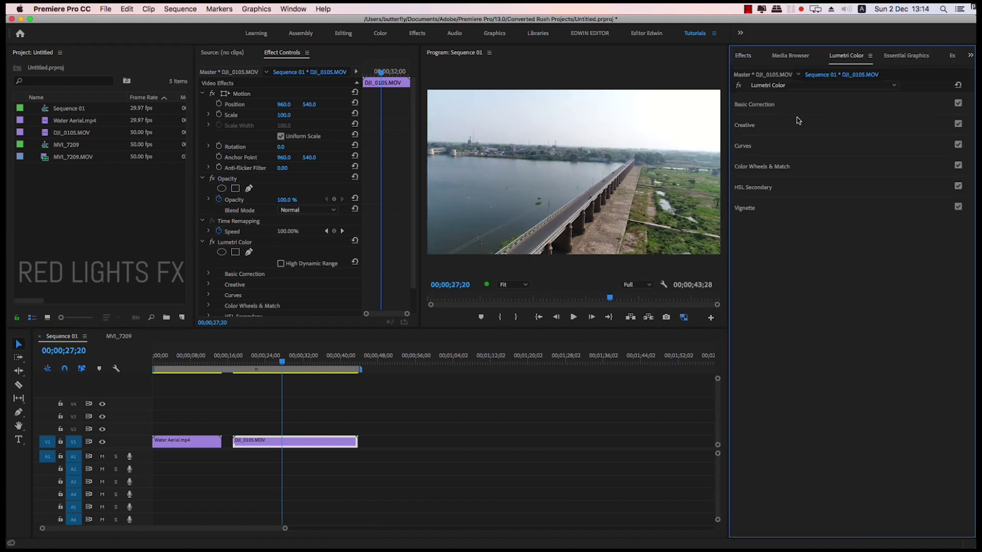
pyautogui.click(300, 9)
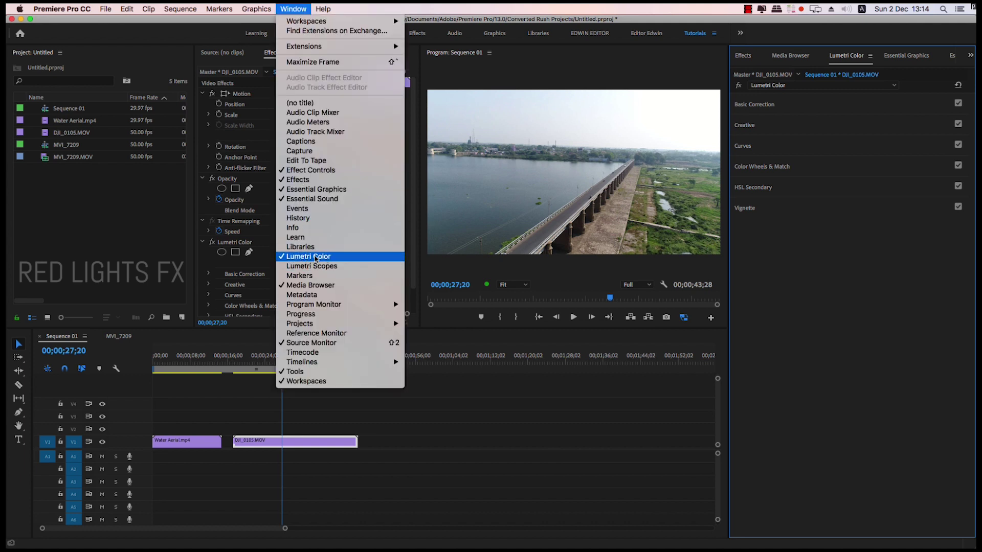
pyautogui.click(315, 257)
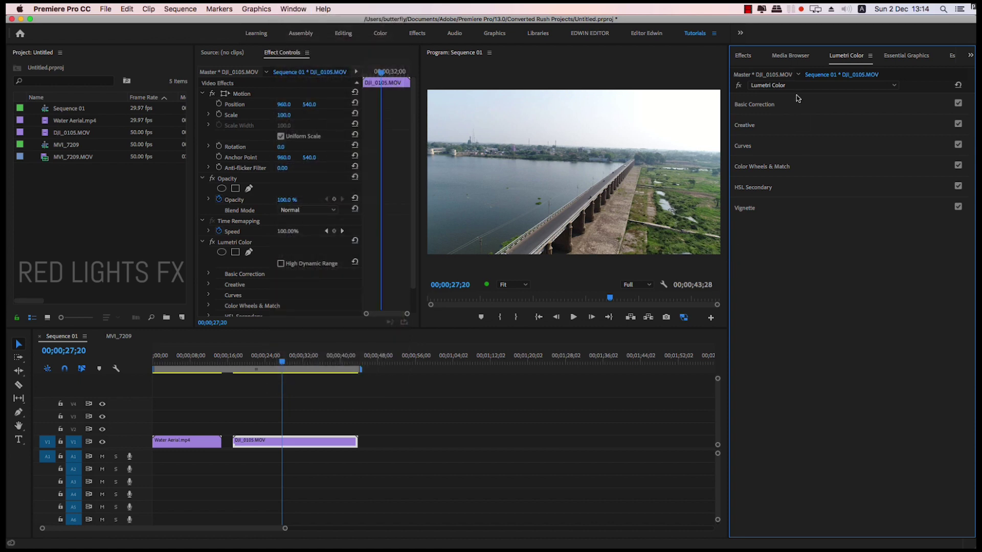
# Step: Look over the Basic Correction and Creative sections of the Lumetri Color controls
pyautogui.click(763, 109)
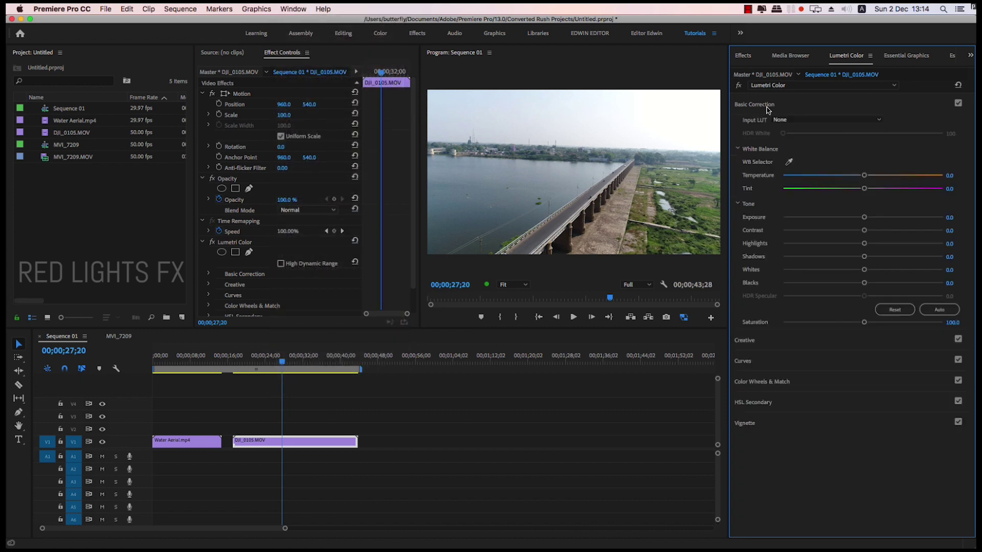
pyautogui.click(765, 109)
pyautogui.click(761, 128)
pyautogui.click(764, 129)
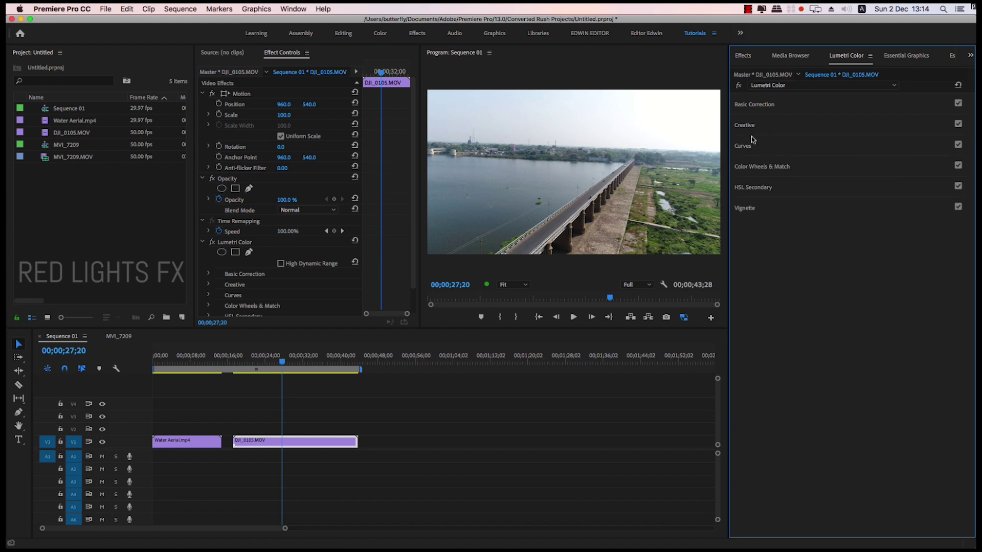
# Step: Expand the RGB Curves and Hue Saturation Curves and examine the available curve graphs
pyautogui.click(750, 147)
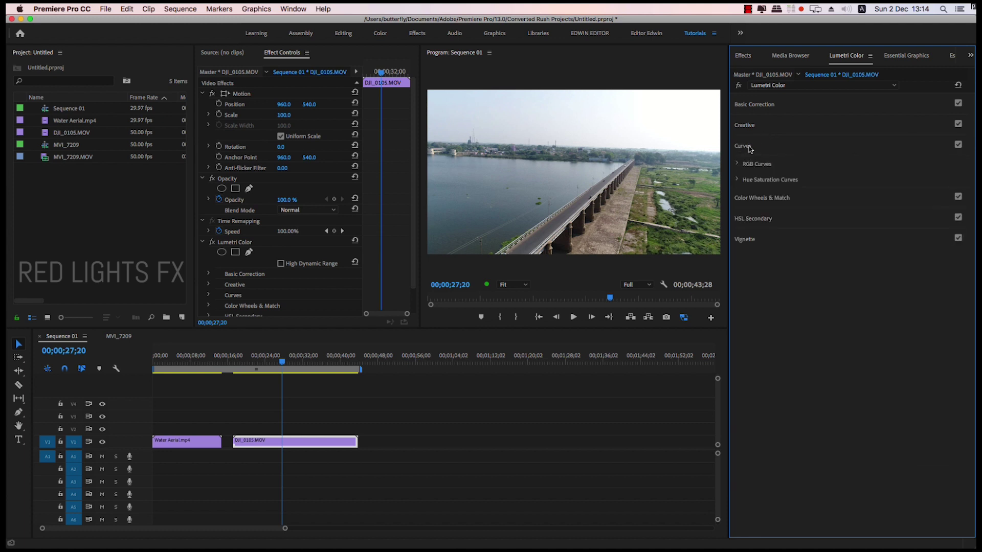
pyautogui.click(738, 166)
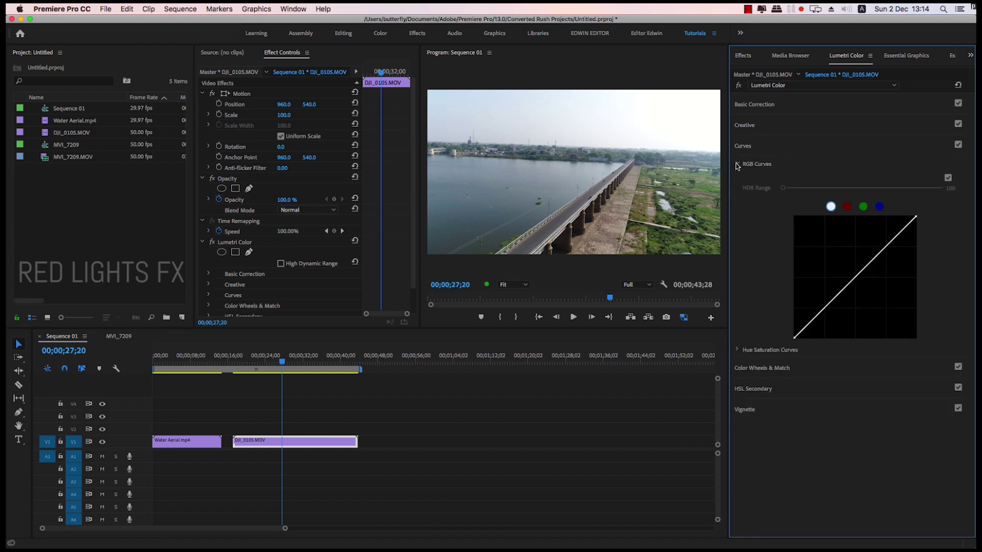
pyautogui.click(738, 350)
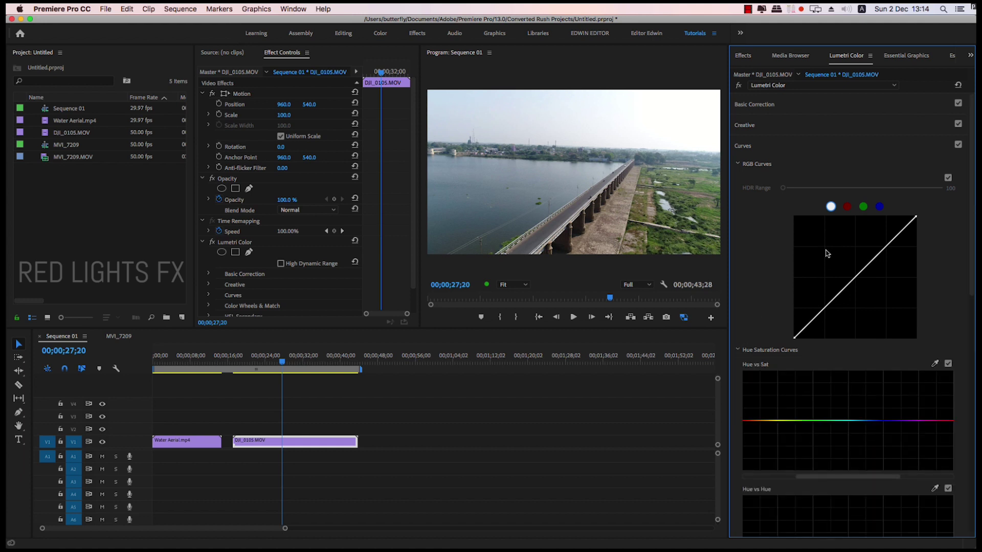
pyautogui.scroll(-4, 822, 218)
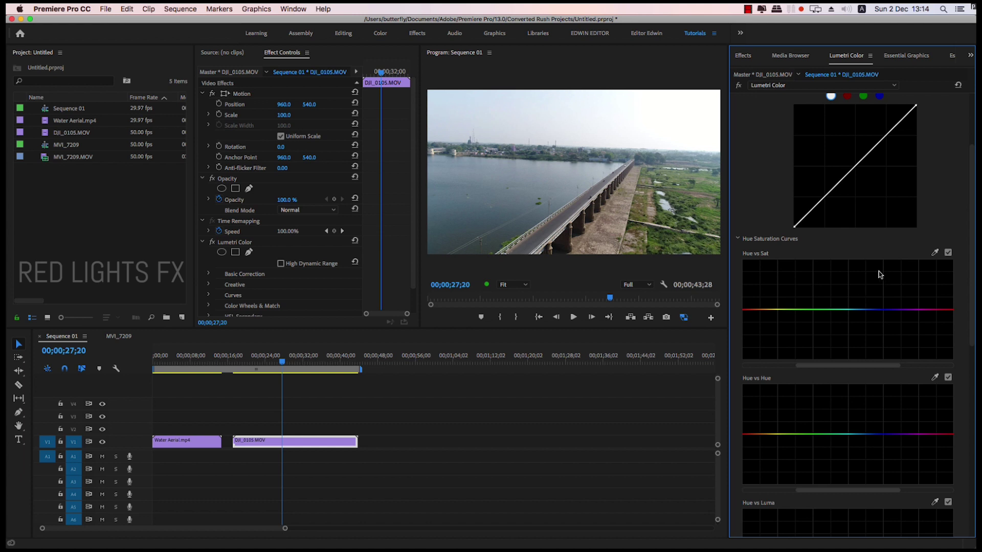
pyautogui.scroll(-1, 817, 302)
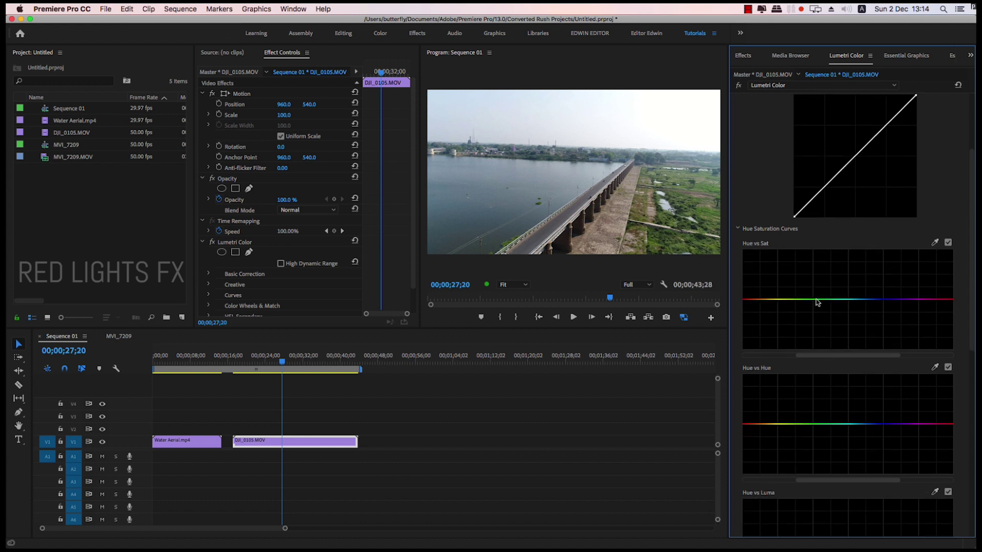
pyautogui.scroll(-5, 875, 421)
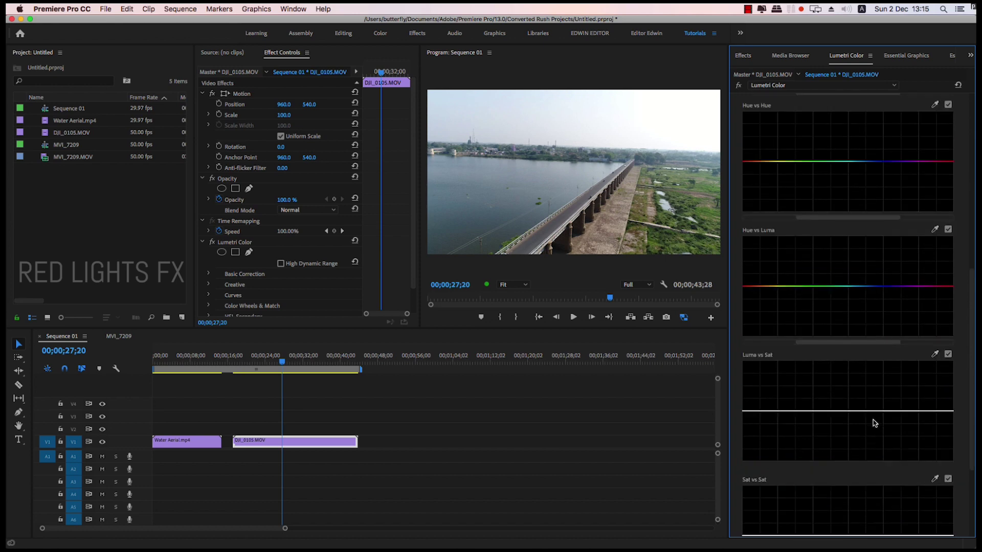
pyautogui.scroll(5, 874, 423)
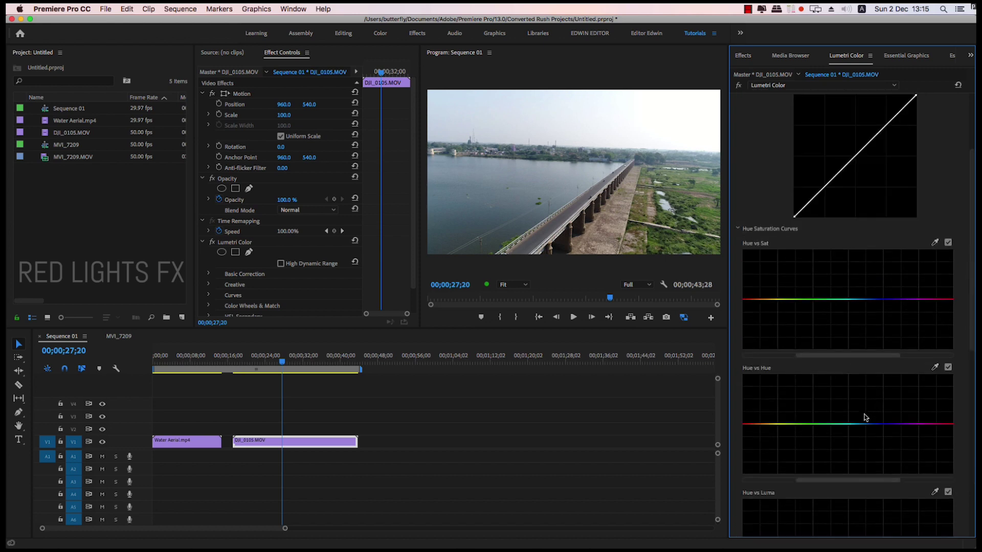
pyautogui.scroll(1, 864, 417)
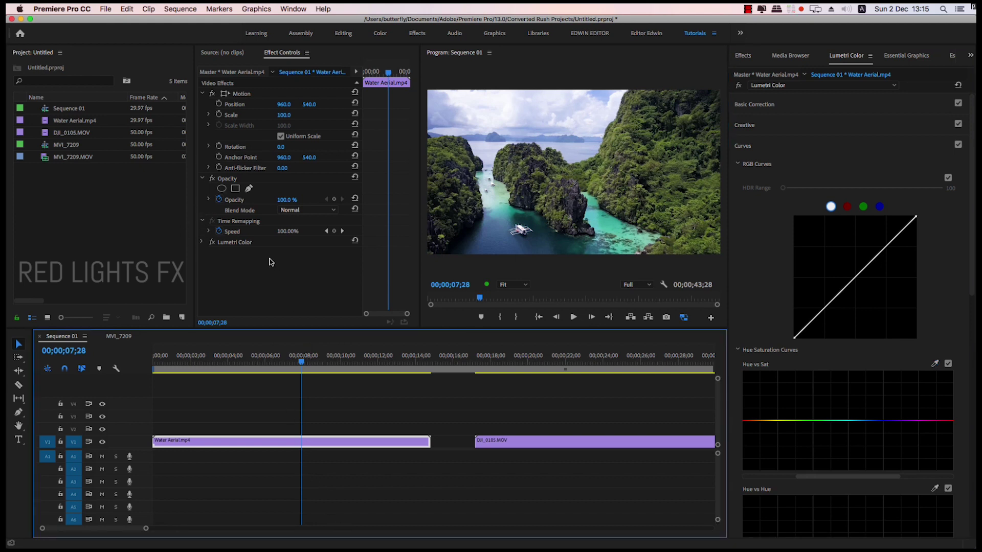
# Step: Remove the existing Lumetri Color effect from the Water Aerial.mp4 clip and set its Basic Correction Exposure to 0.9
pyautogui.click(247, 244)
pyautogui.press('Delete')
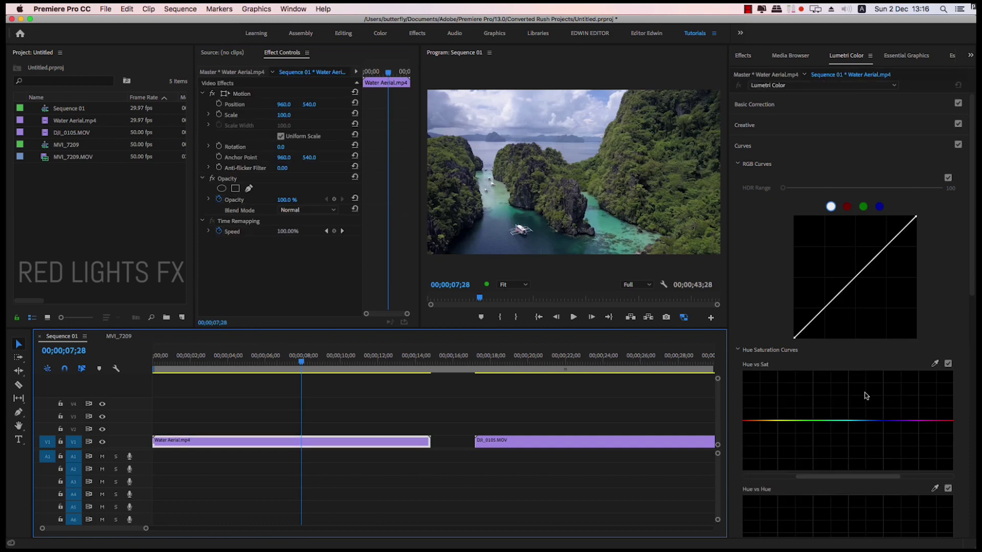
pyautogui.click(771, 104)
pyautogui.click(771, 105)
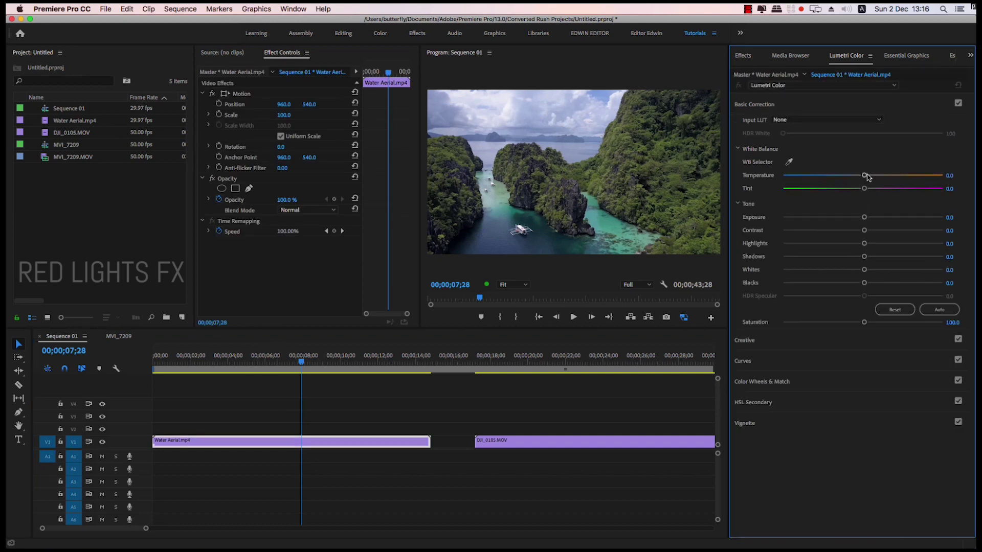
pyautogui.moveTo(864, 217); pyautogui.dragTo(878, 219)
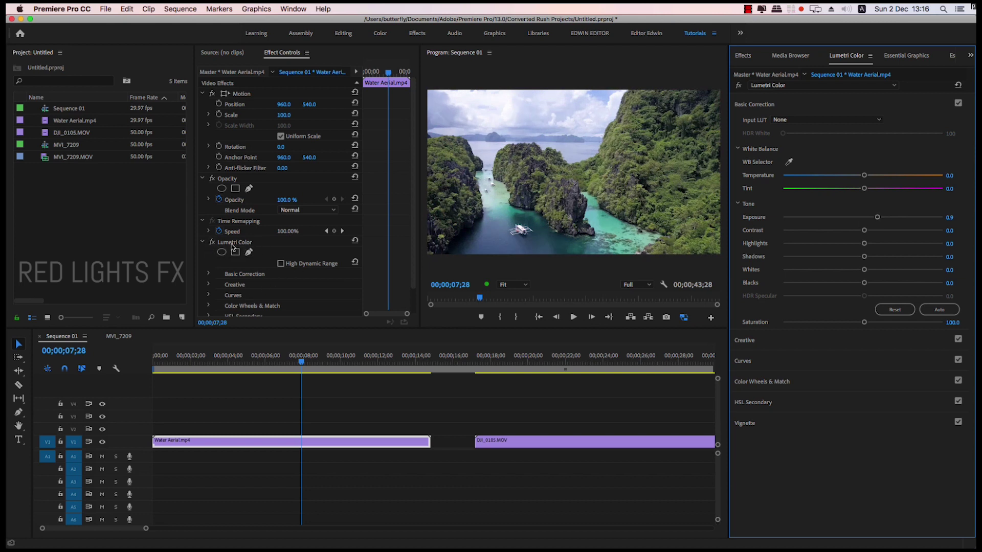
pyautogui.click(204, 244)
pyautogui.click(203, 244)
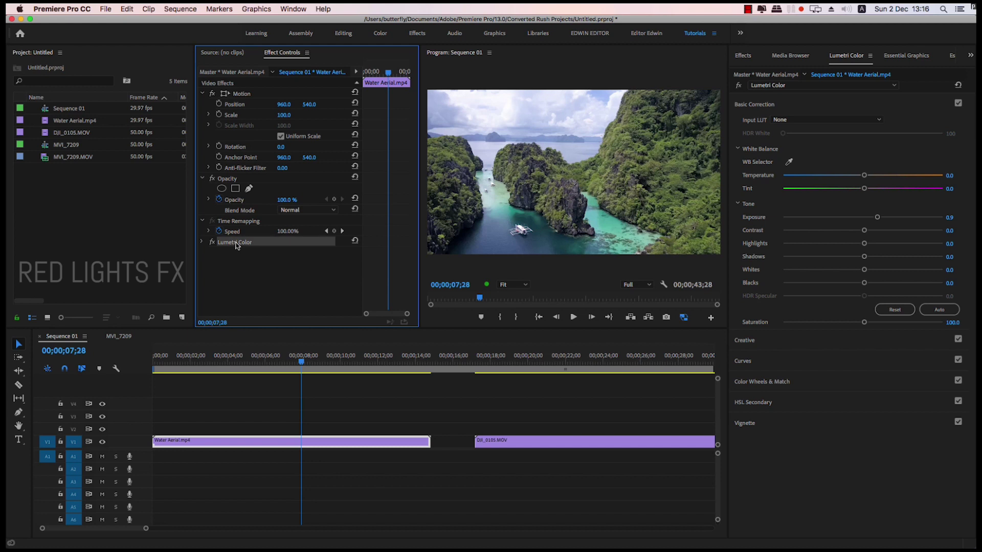
# Step: Set the Creative Sharpen adjustment of the Water Aerial.mp4 clip to -6.6
pyautogui.click(234, 243)
pyautogui.click(756, 342)
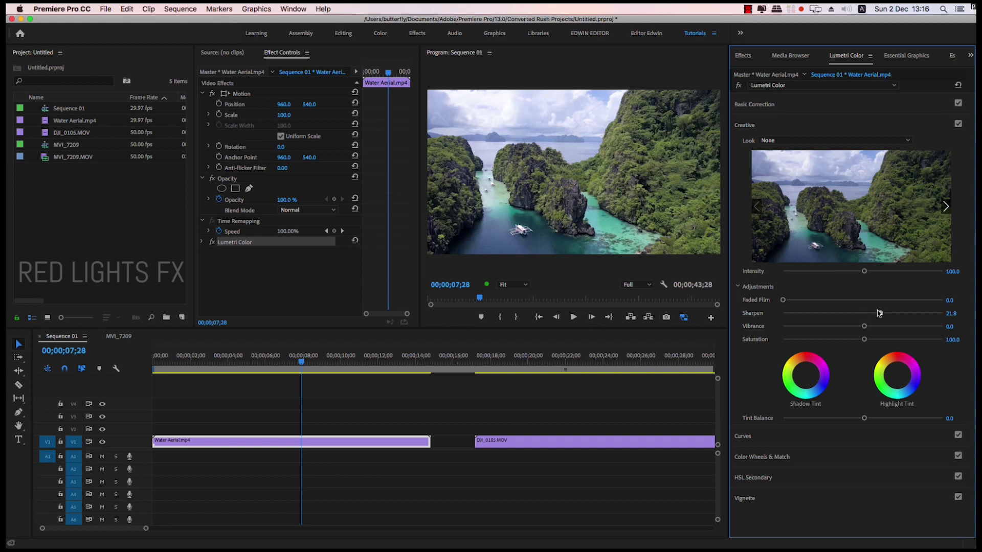
pyautogui.moveTo(865, 314); pyautogui.dragTo(857, 313)
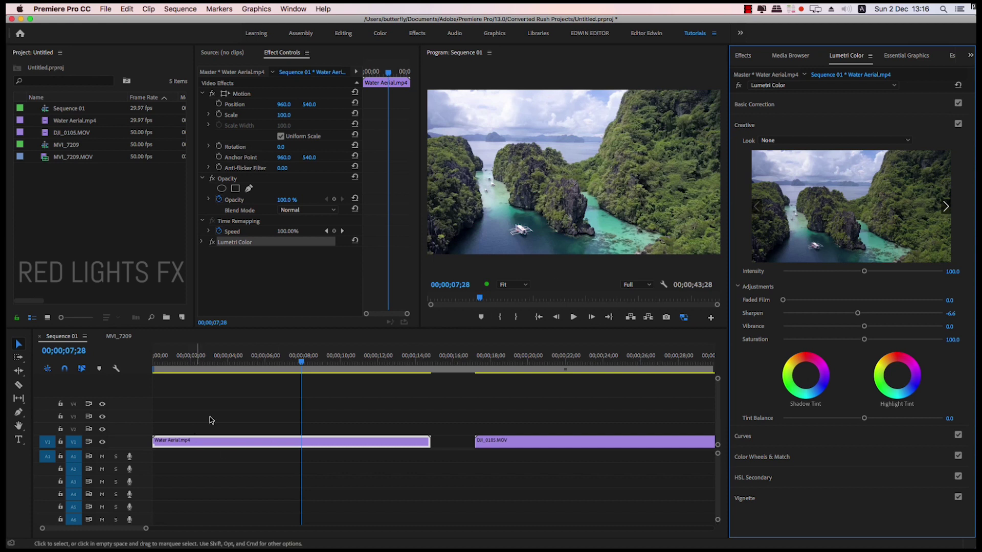
# Step: Add two more Lumetri Color effects to the Water Aerial.mp4 clip
pyautogui.click(818, 86)
pyautogui.click(811, 84)
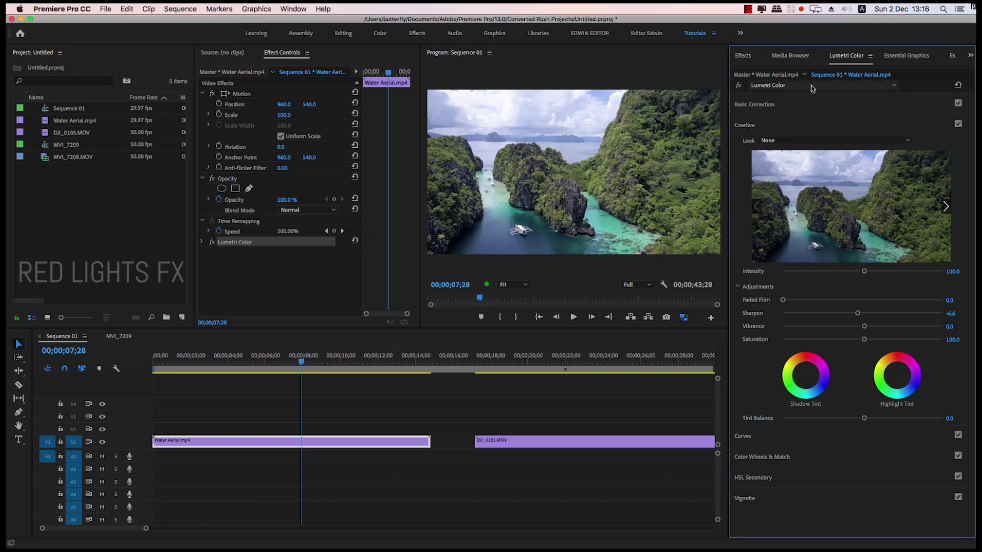
pyautogui.click(811, 85)
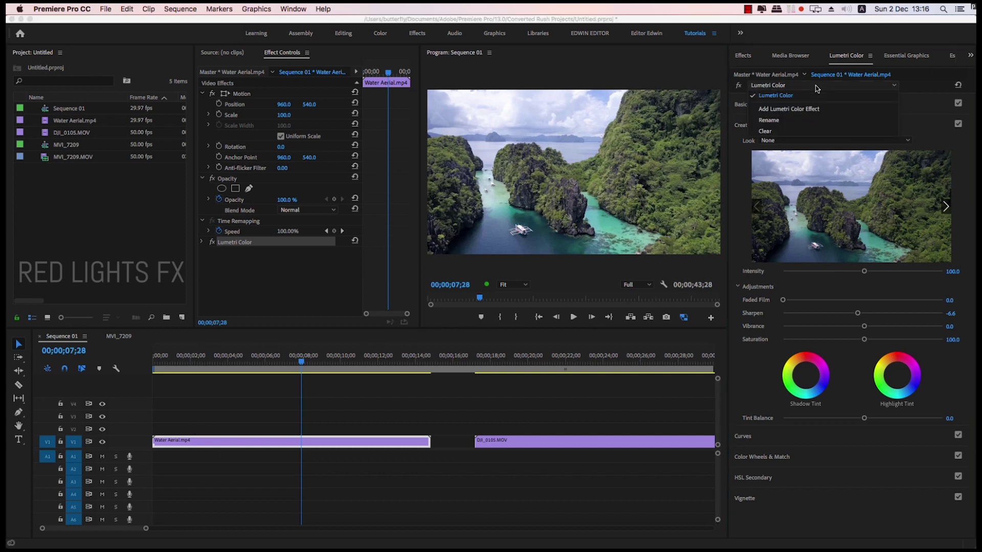
pyautogui.click(796, 116)
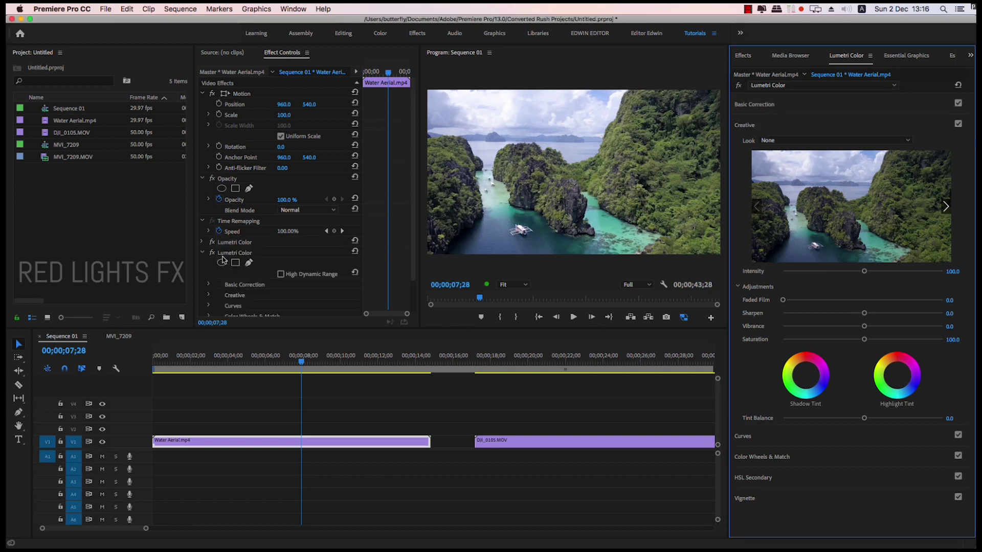
pyautogui.click(203, 253)
pyautogui.click(821, 86)
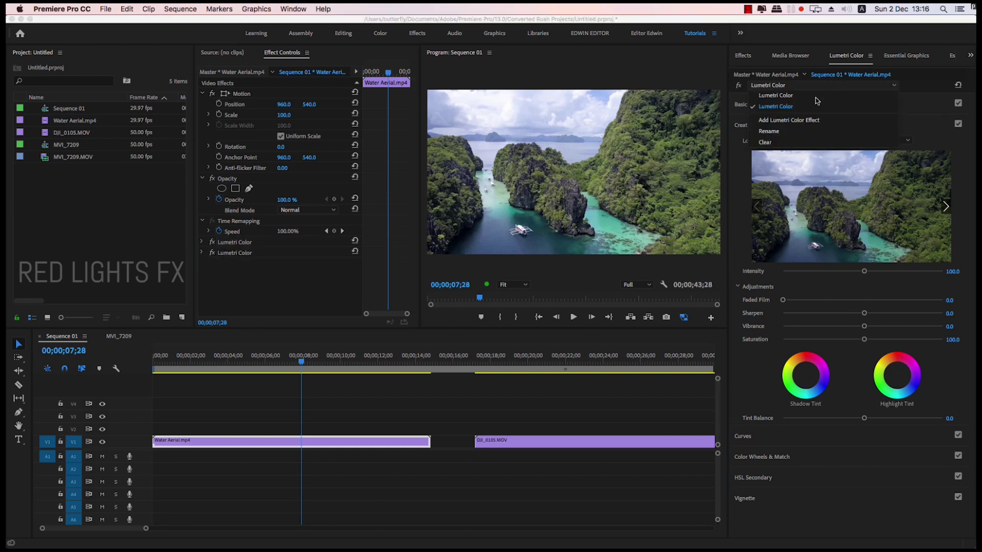
pyautogui.click(791, 119)
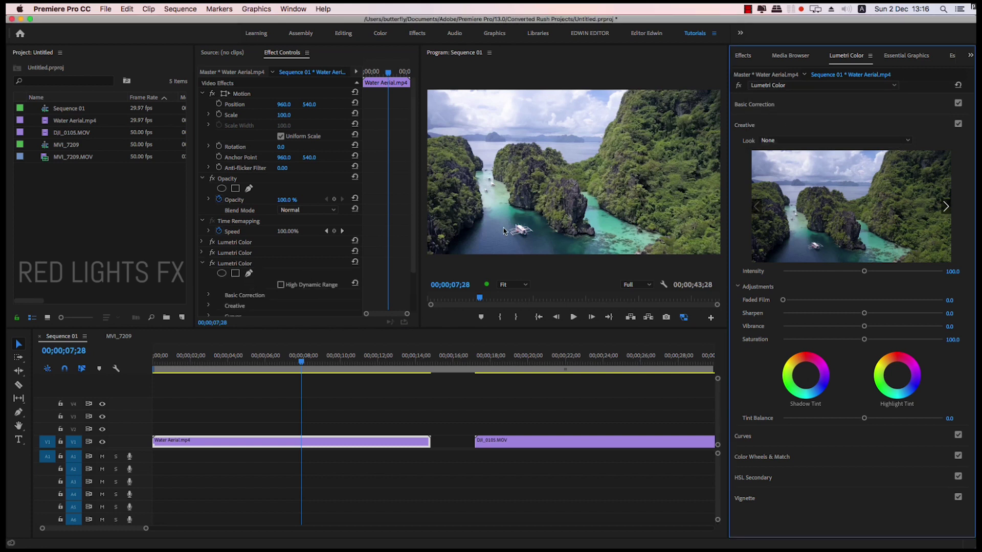
pyautogui.click(810, 86)
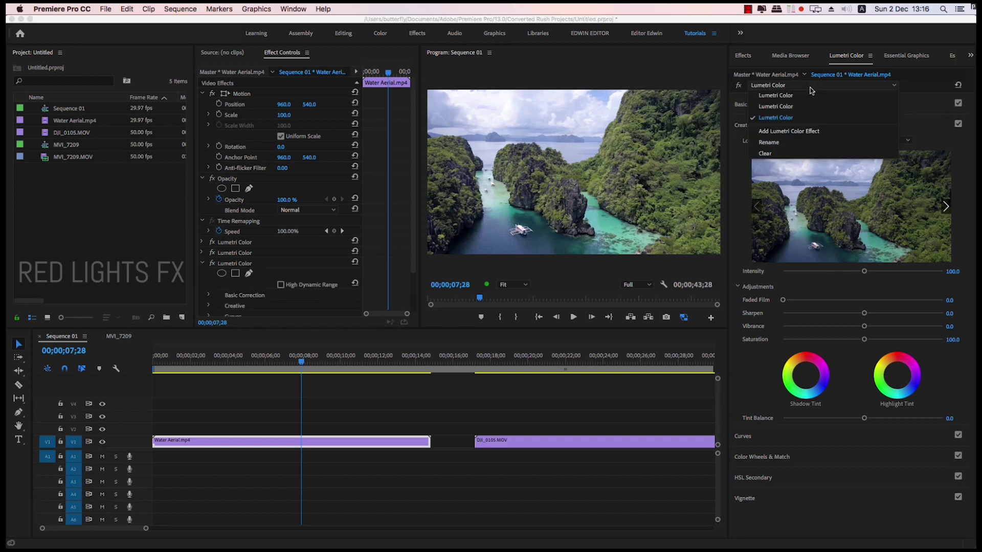
pyautogui.click(778, 143)
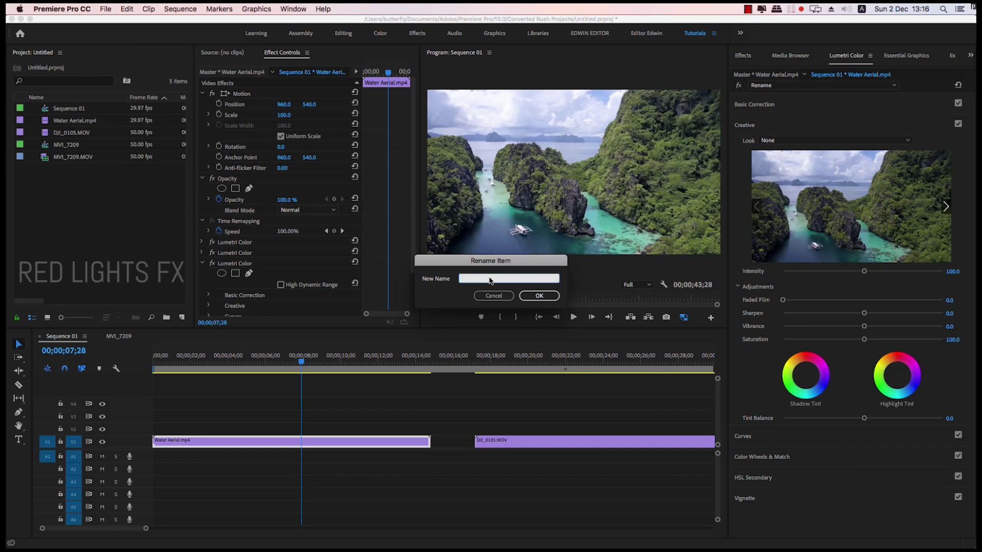
pyautogui.click(501, 298)
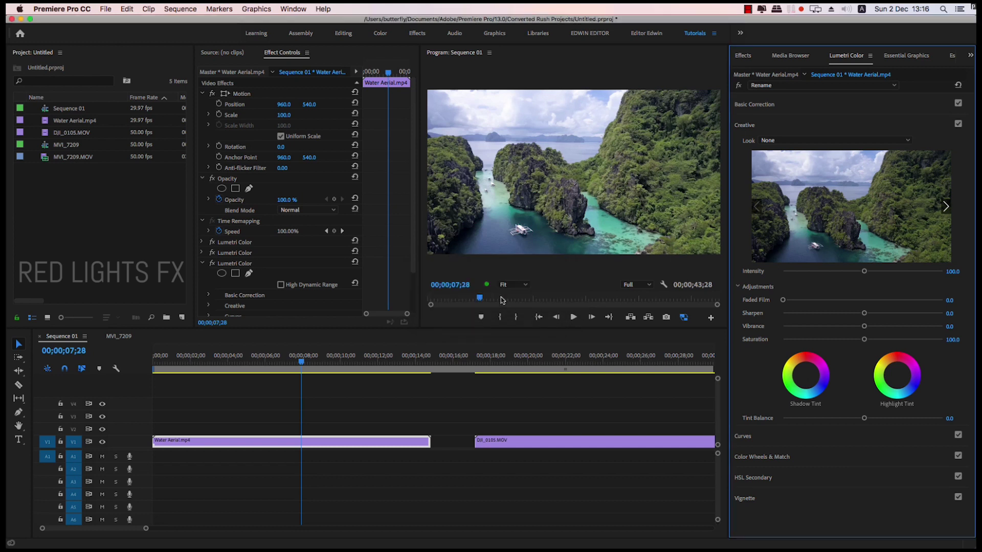
# Step: Undo the two added Lumetri Color effects and the Sharpen change on the Water Aerial.mp4 clip
pyautogui.press('super+z')
pyautogui.press('super+z')
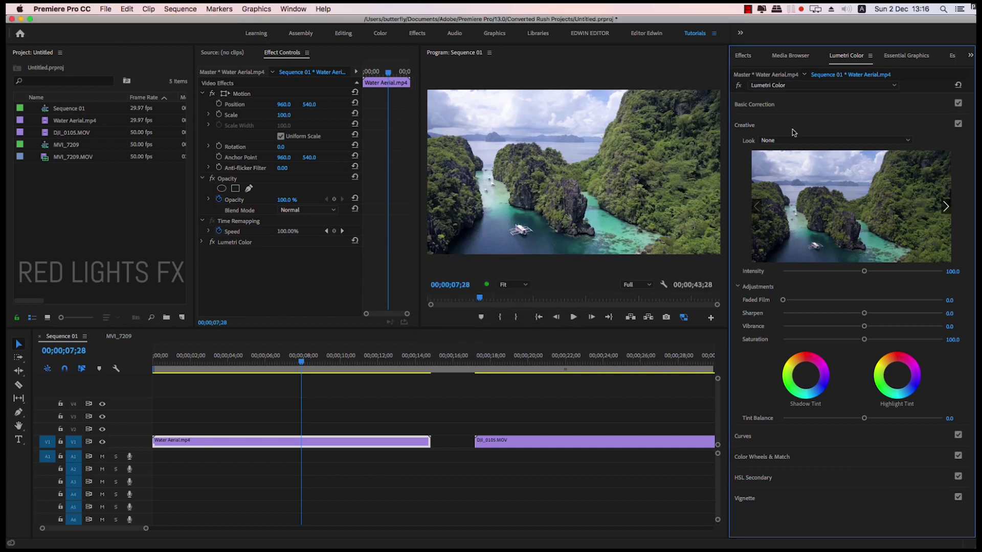
# Step: Rename the Lumetri Color effect on the Water Aerial.mp4 clip as Basic Corrections
pyautogui.click(313, 445)
pyautogui.click(394, 435)
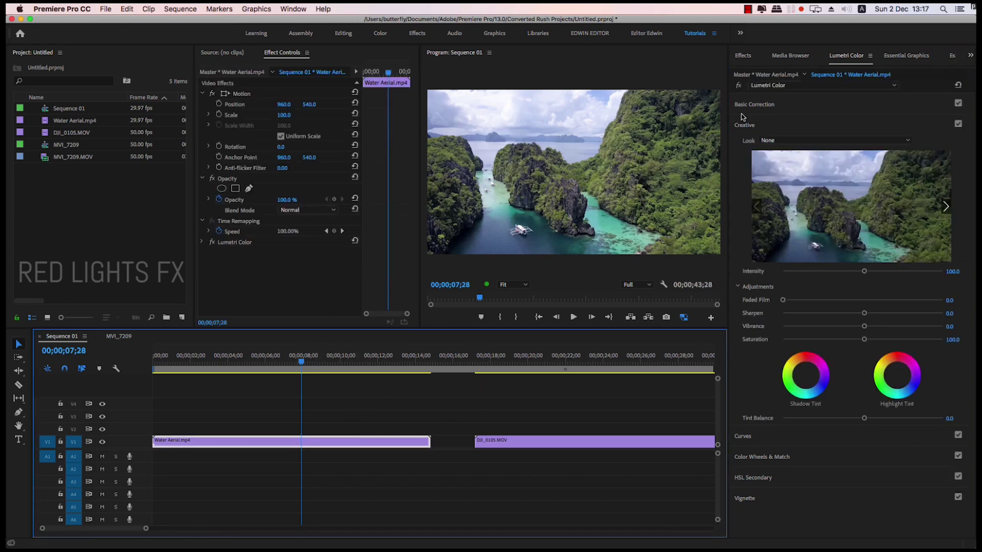
pyautogui.click(757, 105)
pyautogui.click(805, 85)
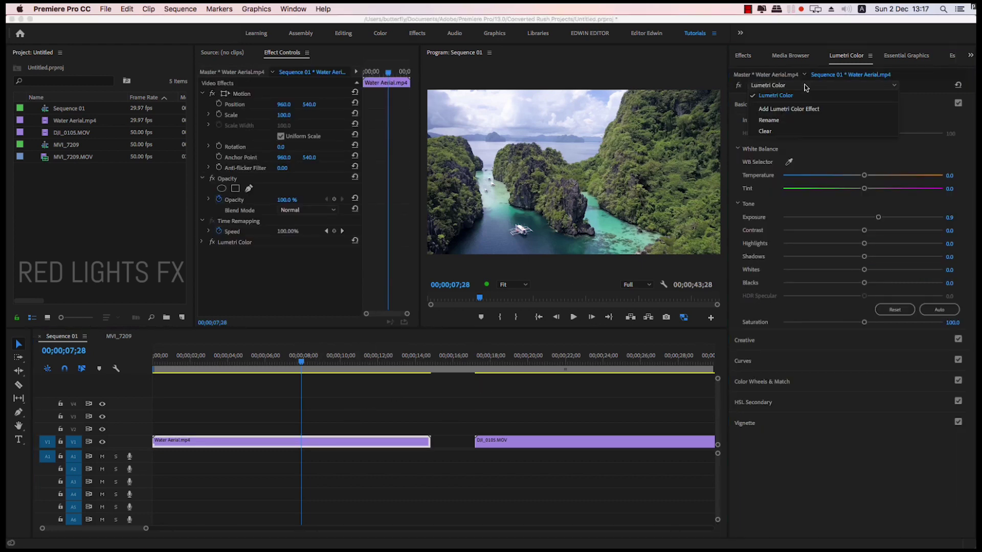
pyautogui.click(793, 120)
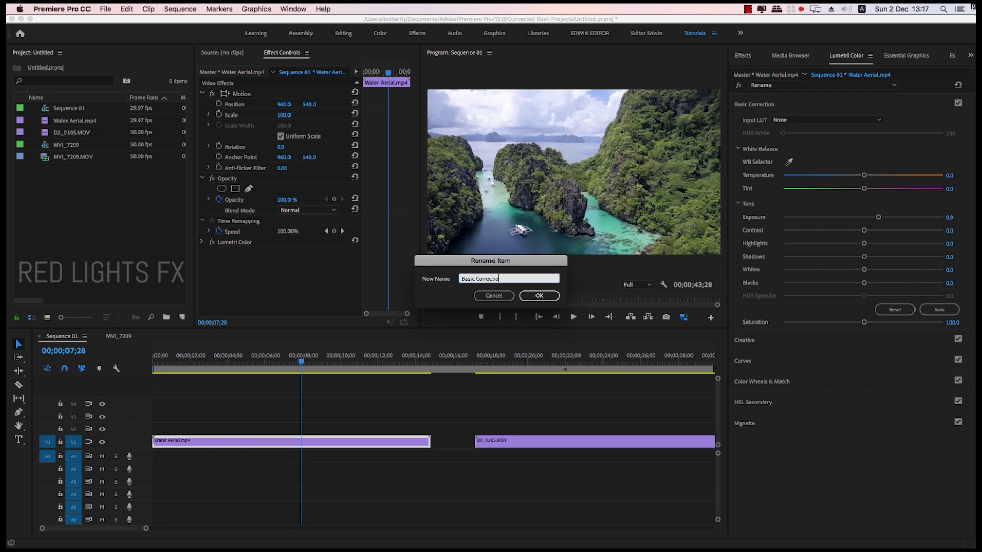
pyautogui.click(544, 298)
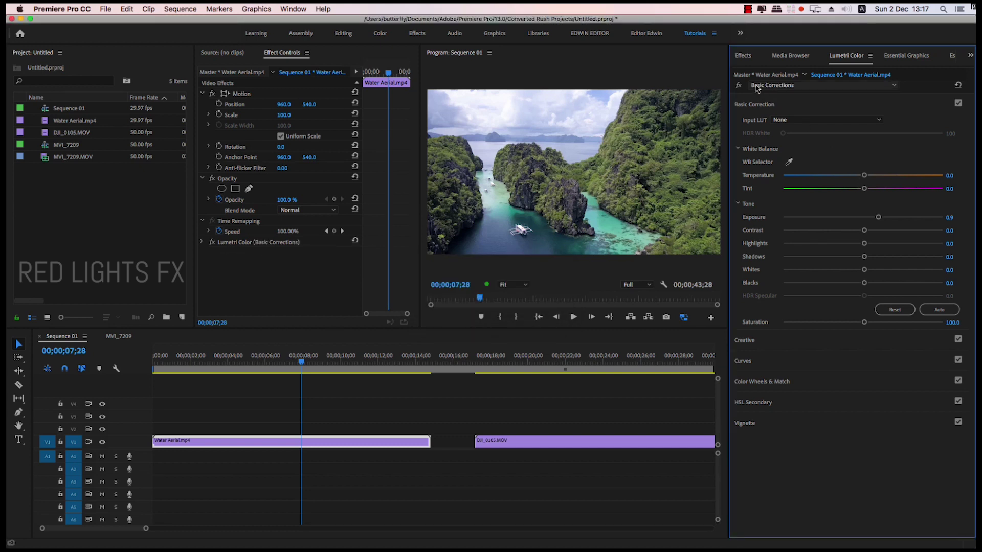
# Step: In the Basic Corrections effect, set Exposure to 0.8, Contrast 39.4, Highlights 16.1 and Shadows 21.8, and lower the Whites slightly
pyautogui.click(821, 90)
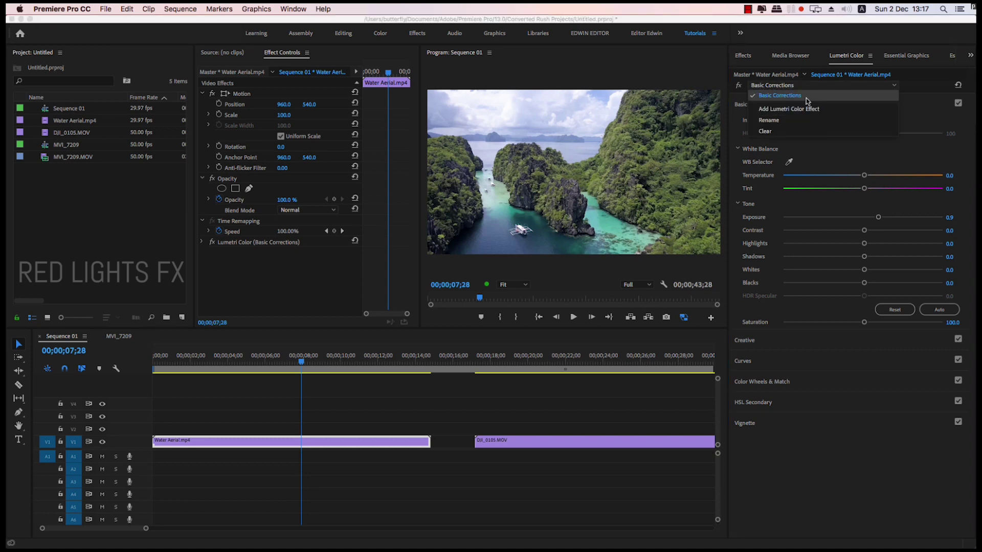
pyautogui.click(813, 94)
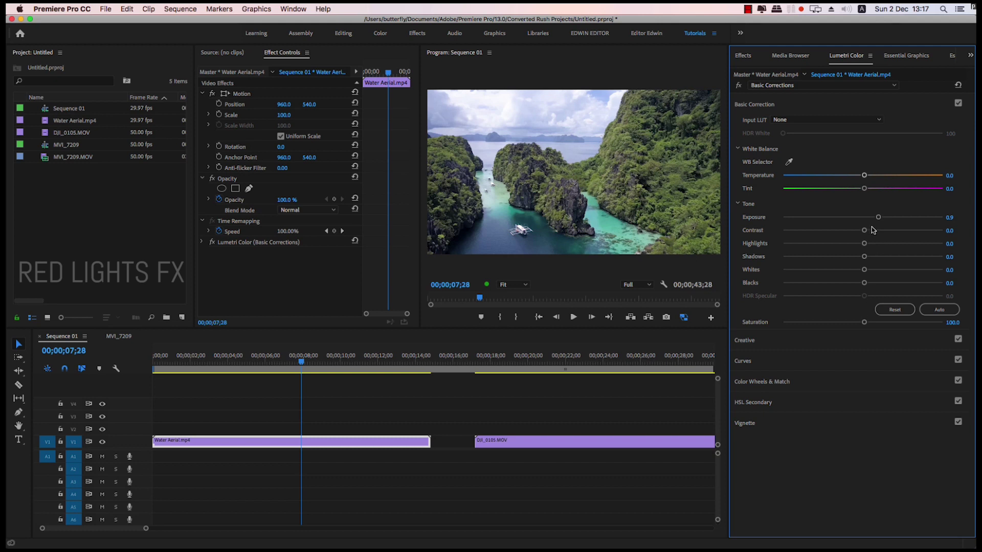
pyautogui.moveTo(878, 218); pyautogui.dragTo(895, 231)
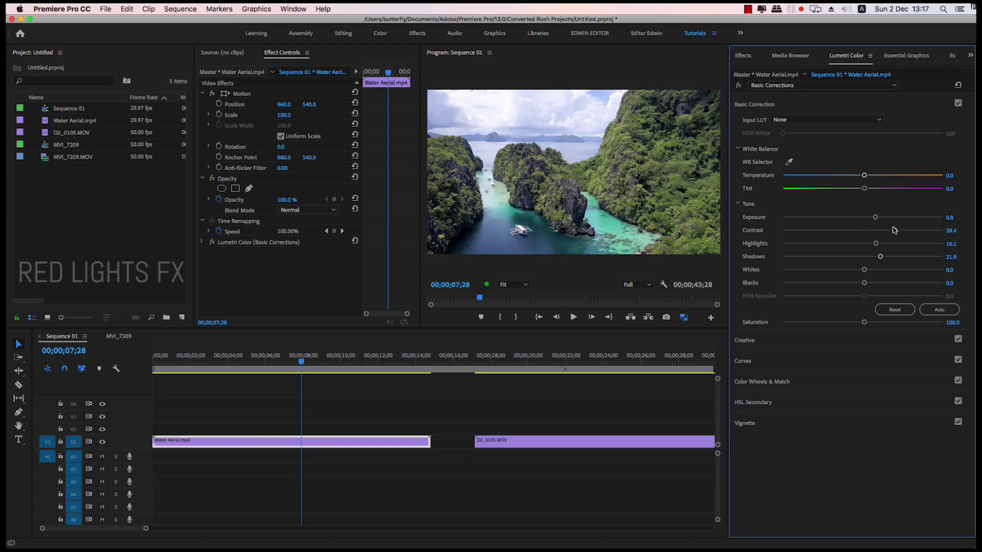
pyautogui.moveTo(865, 270); pyautogui.dragTo(853, 269)
pyautogui.click(753, 105)
# Step: Add a second Lumetri Color effect to the Water Aerial.mp4 clip, rename it Over Colour and collapse its settings
pyautogui.click(808, 86)
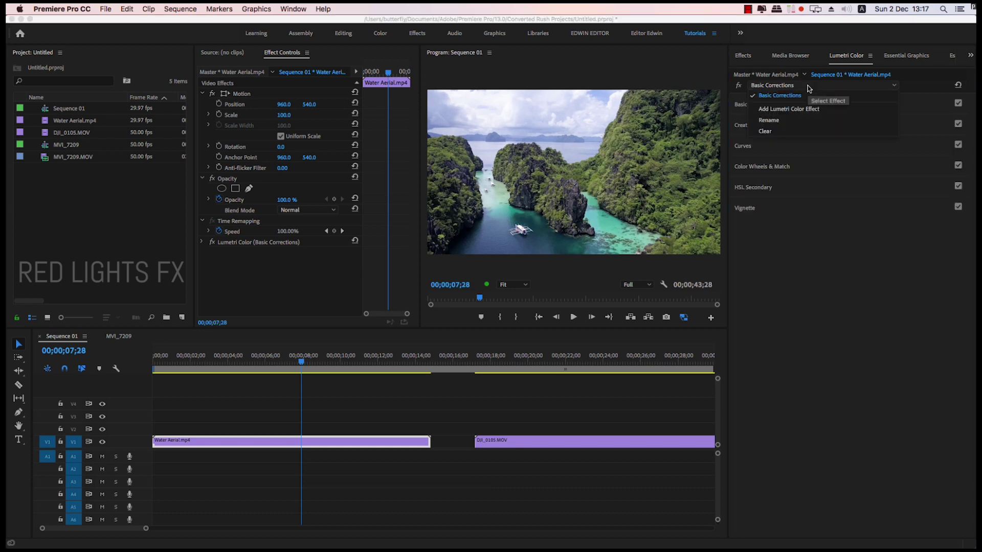
pyautogui.click(786, 109)
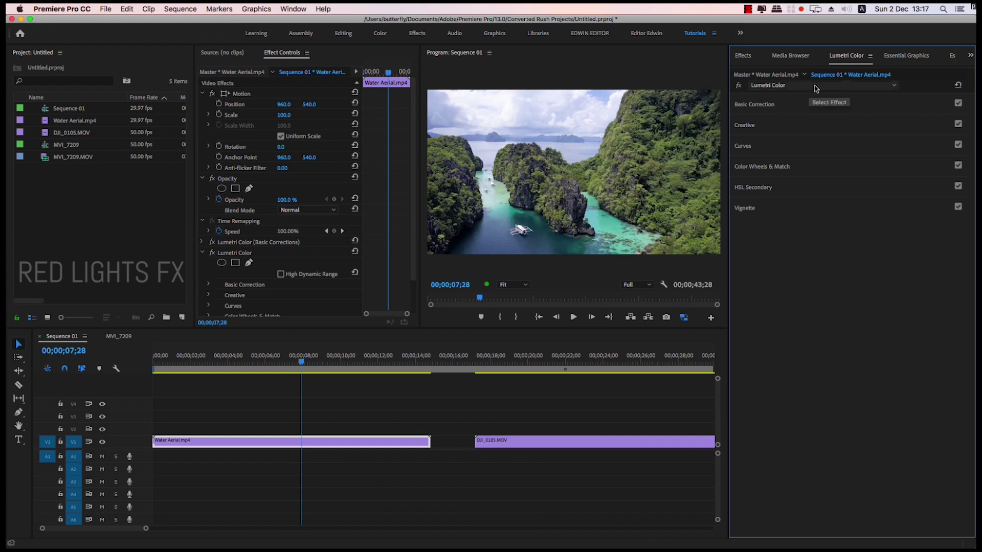
pyautogui.click(817, 88)
pyautogui.click(796, 132)
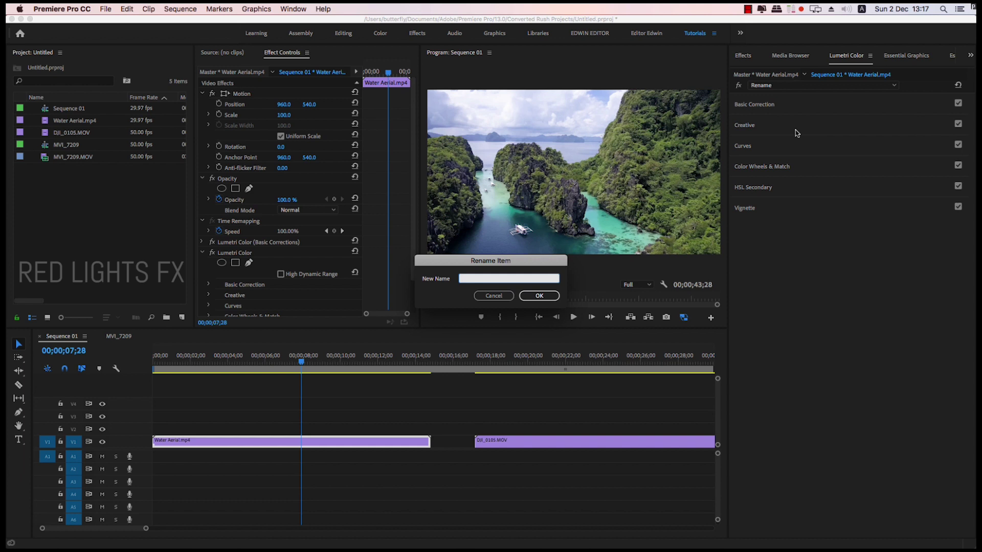
pyautogui.write('Over Colour')
pyautogui.click(541, 297)
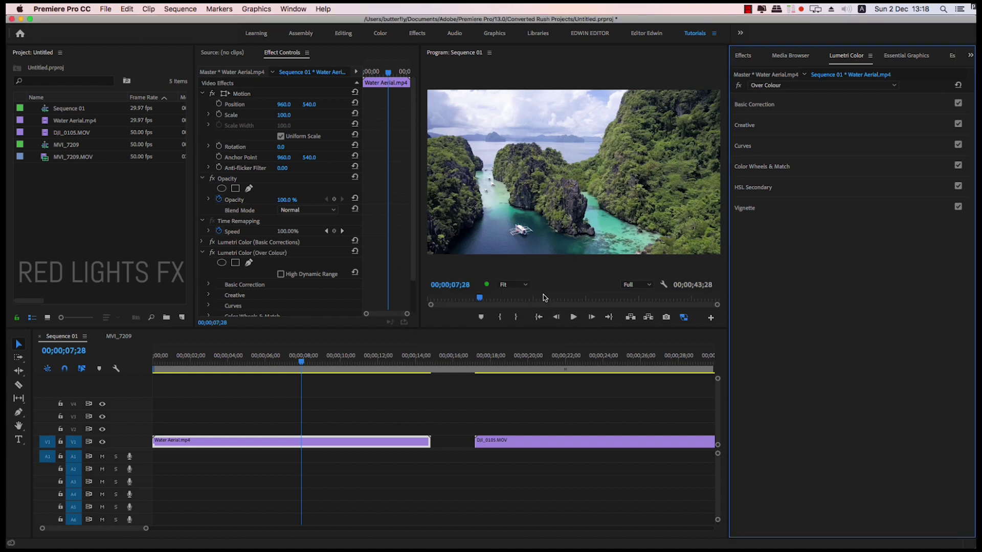
pyautogui.click(204, 253)
pyautogui.click(292, 255)
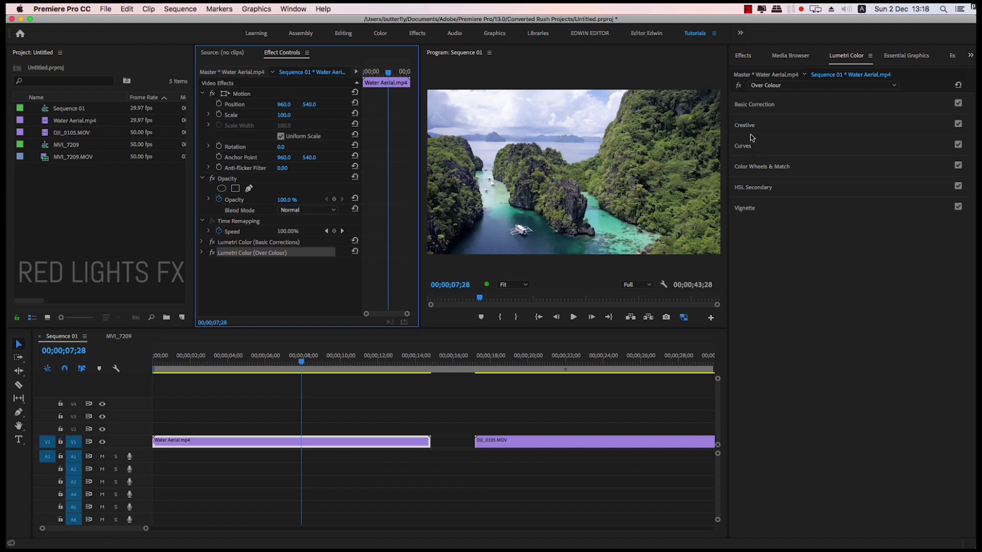
# Step: Raise the yellow-green saturation with a wide peak on the Over Colour effect's Hue vs Sat curve, undoing the first narrower attempt
pyautogui.click(748, 152)
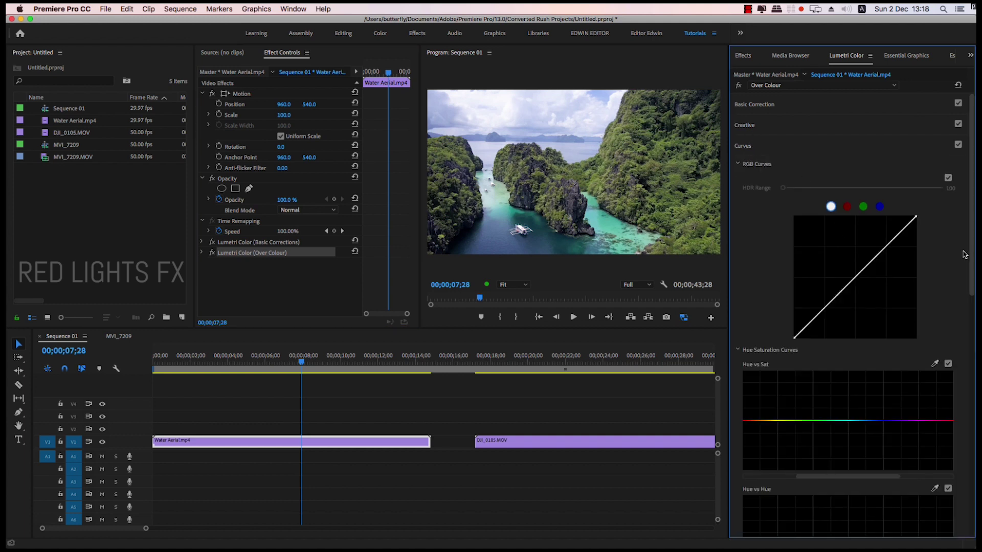
pyautogui.moveTo(974, 257); pyautogui.dragTo(965, 338)
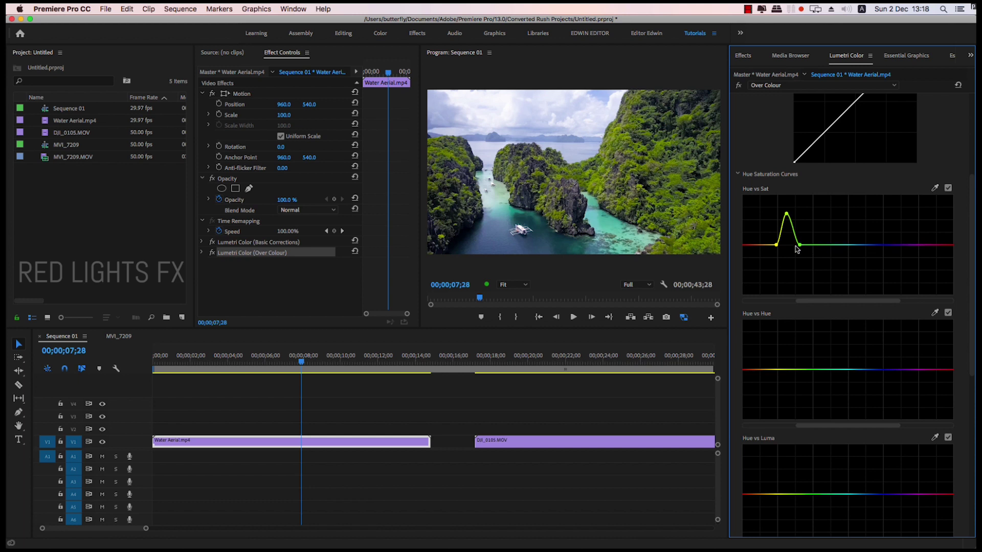
pyautogui.press('super+z')
pyautogui.press('super+z')
pyautogui.press('super+z')
pyautogui.moveTo(788, 246)
pyautogui.mouseDown()
pyautogui.moveTo(788, 208)
pyautogui.moveTo(783, 300)
pyautogui.moveTo(788, 202)
pyautogui.moveTo(789, 238)
pyautogui.moveTo(790, 222)
pyautogui.moveTo(806, 245)
pyautogui.moveTo(773, 246)
pyautogui.mouseUp()
# Step: Sample the sky for the Hue vs Sat curve, raise the blue saturation with a widened peak, and add a smaller cyan peak
pyautogui.click(935, 188)
pyautogui.click(605, 97)
pyautogui.moveTo(874, 245); pyautogui.dragTo(875, 209)
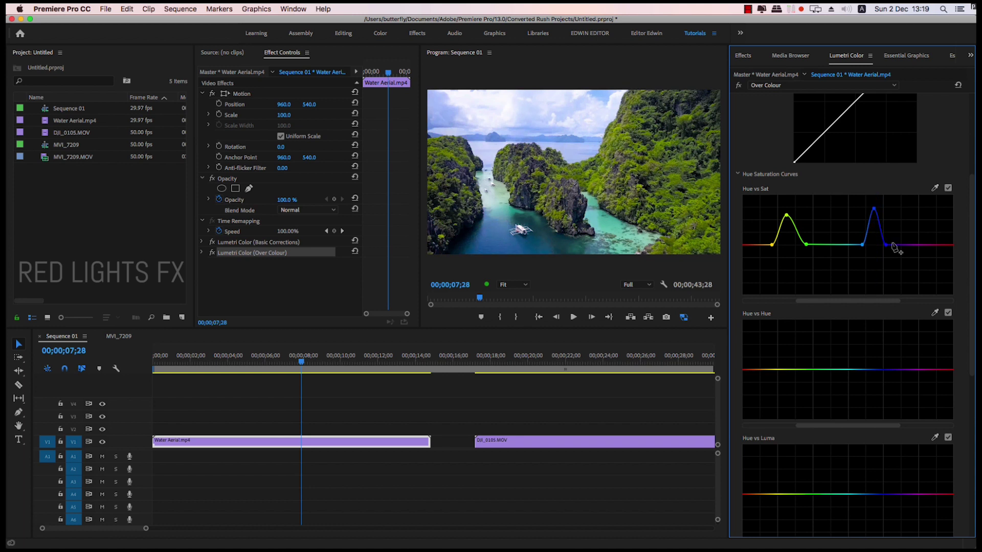
pyautogui.moveTo(886, 245); pyautogui.dragTo(856, 245)
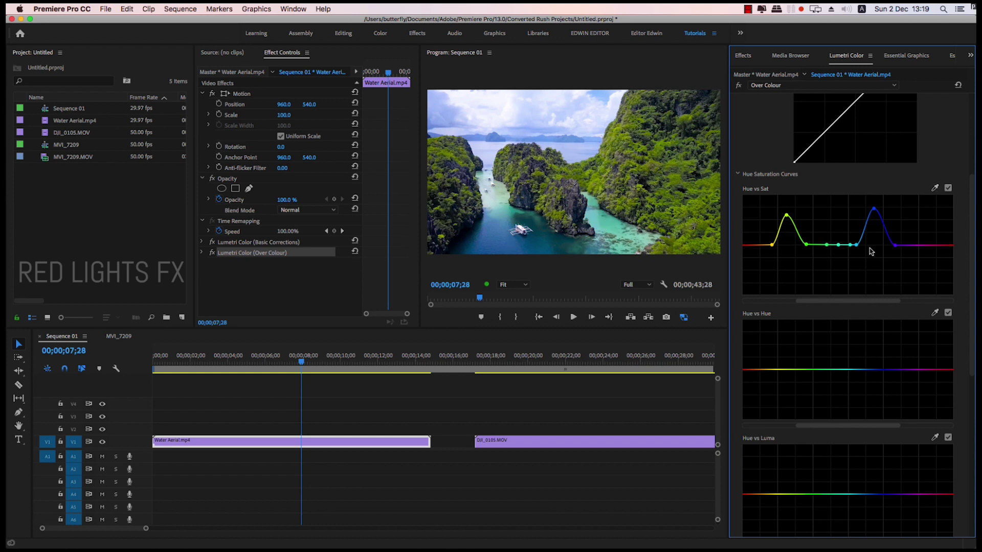
pyautogui.moveTo(848, 245)
pyautogui.mouseDown()
pyautogui.moveTo(851, 225)
pyautogui.moveTo(850, 271)
pyautogui.moveTo(850, 233)
pyautogui.moveTo(833, 247)
pyautogui.mouseUp()
# Step: Shift the foliage greens toward orange by raising a point between yellow and cyan-green anchors on the Hue vs Hue curve
pyautogui.scroll(-2, 863, 358)
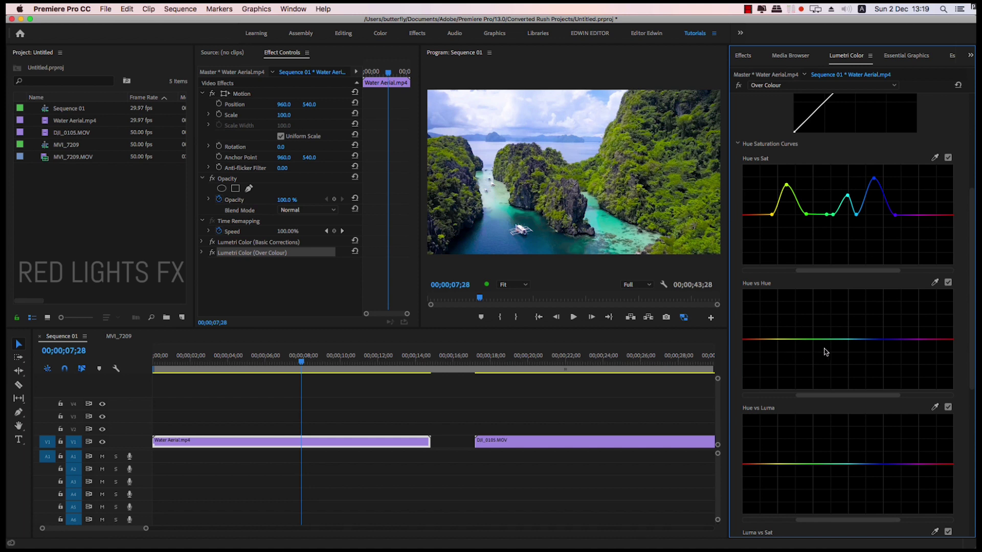
pyautogui.click(777, 339)
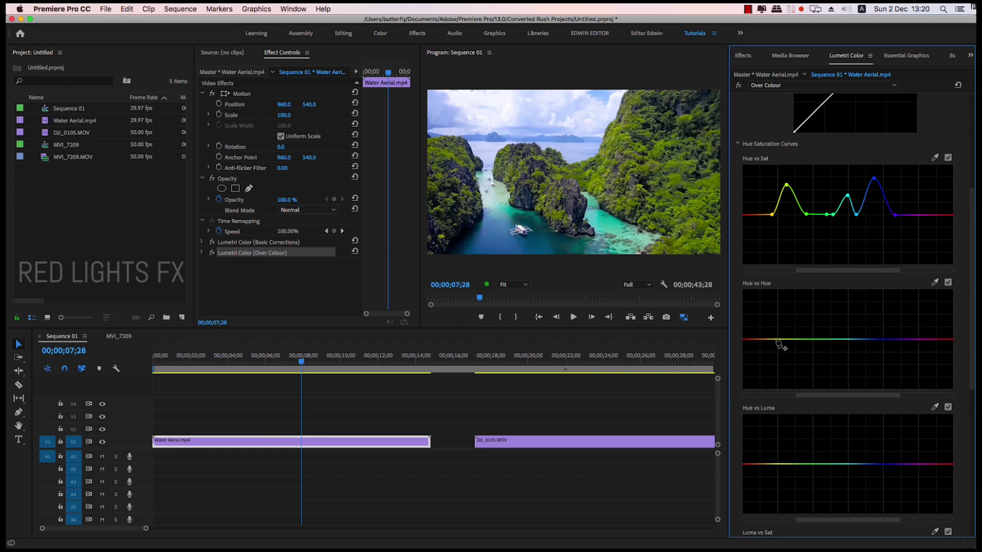
pyautogui.click(833, 339)
pyautogui.click(804, 339)
pyautogui.moveTo(804, 341)
pyautogui.mouseDown()
pyautogui.moveTo(801, 293)
pyautogui.moveTo(803, 368)
pyautogui.moveTo(801, 295)
pyautogui.moveTo(803, 328)
pyautogui.mouseUp()
# Step: Shift the sky blues toward teal by raising a point between two blue anchors on the Hue vs Hue curve
pyautogui.click(865, 339)
pyautogui.click(901, 339)
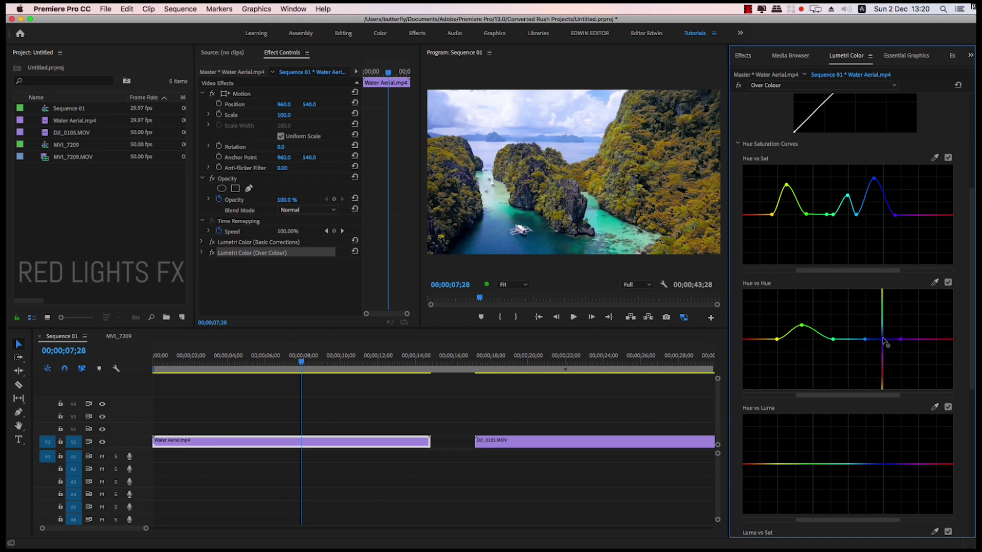
pyautogui.moveTo(881, 339)
pyautogui.mouseDown()
pyautogui.moveTo(882, 318)
pyautogui.moveTo(880, 373)
pyautogui.moveTo(879, 325)
pyautogui.mouseUp()
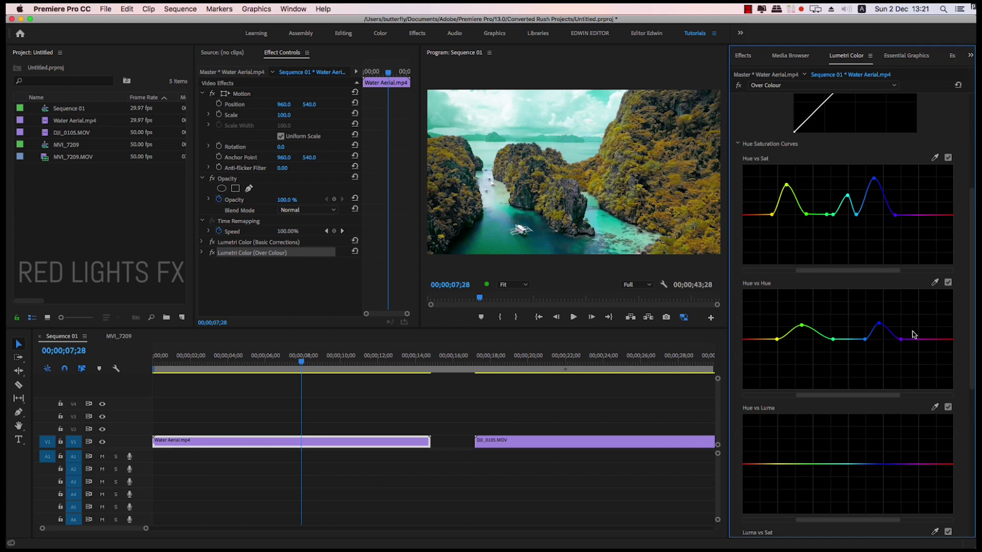
# Step: Sample the sky for the Hue vs Luma curve, try brightening the blues, and settle on darkening them slightly
pyautogui.scroll(-3, 914, 335)
pyautogui.scroll(-1, 847, 313)
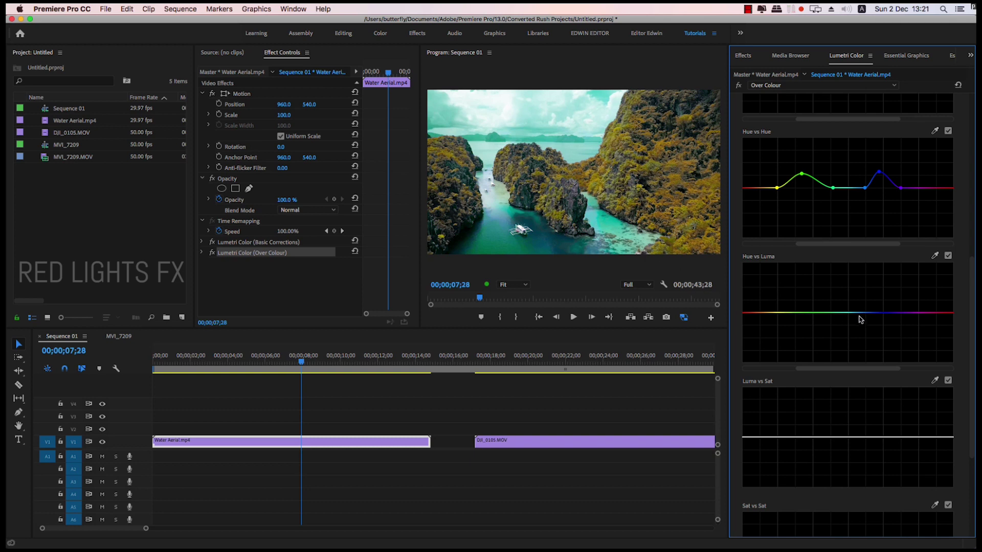
pyautogui.click(935, 256)
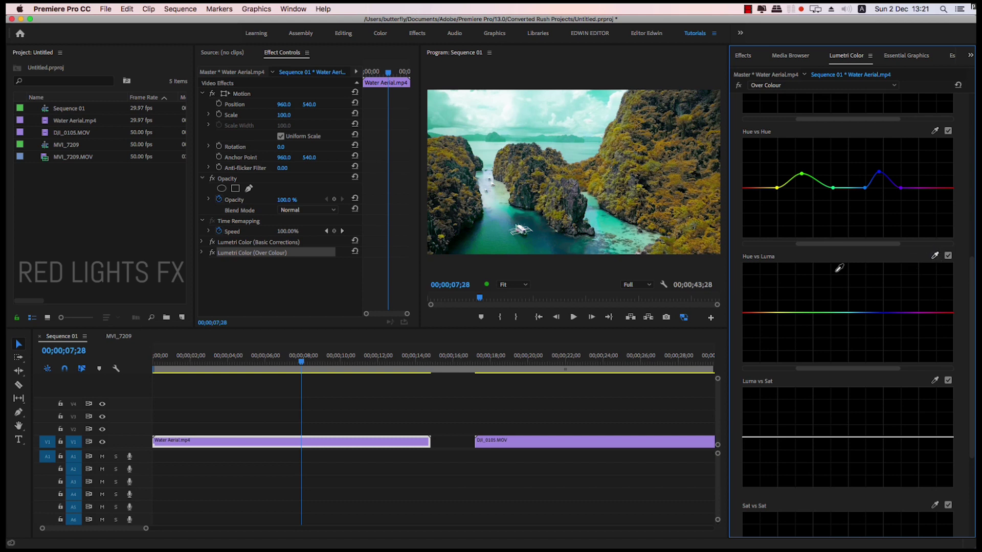
pyautogui.click(510, 109)
pyautogui.moveTo(880, 313); pyautogui.dragTo(873, 281)
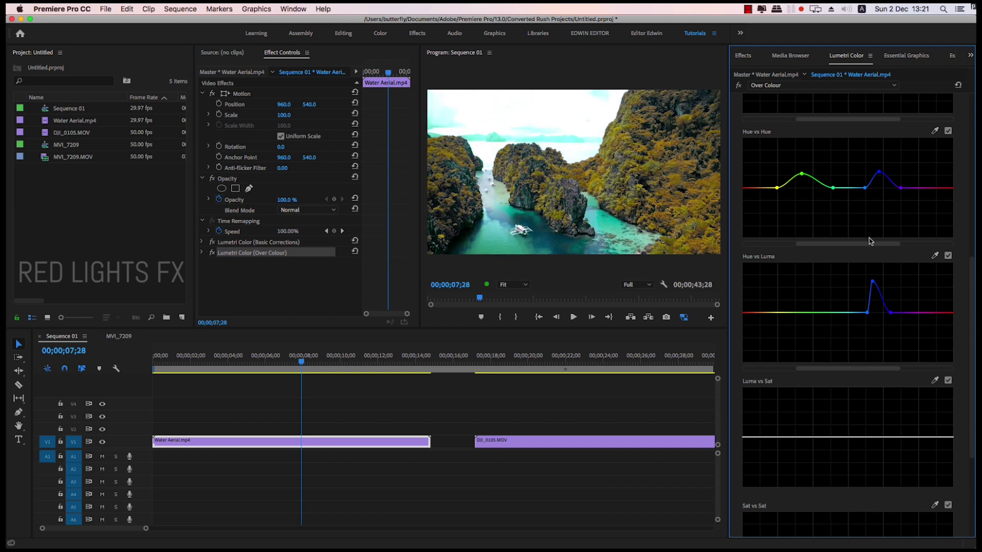
pyautogui.moveTo(877, 285); pyautogui.dragTo(881, 325)
# Step: Sample the hillside foliage for the Hue vs Luma curve and brighten its yellow-green range slightly
pyautogui.click(936, 256)
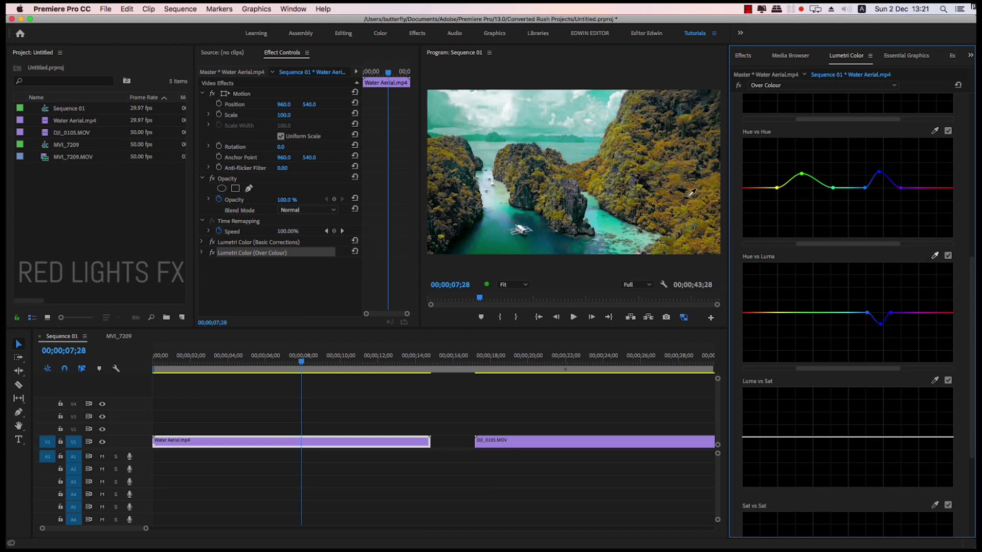
pyautogui.click(678, 171)
pyautogui.moveTo(798, 313)
pyautogui.mouseDown()
pyautogui.moveTo(799, 274)
pyautogui.moveTo(801, 310)
pyautogui.mouseUp()
# Step: Anchor both ends of the Luma vs Sat curve and raise the highlight end moderately, keeping the shadow end near the middle
pyautogui.scroll(-2, 847, 393)
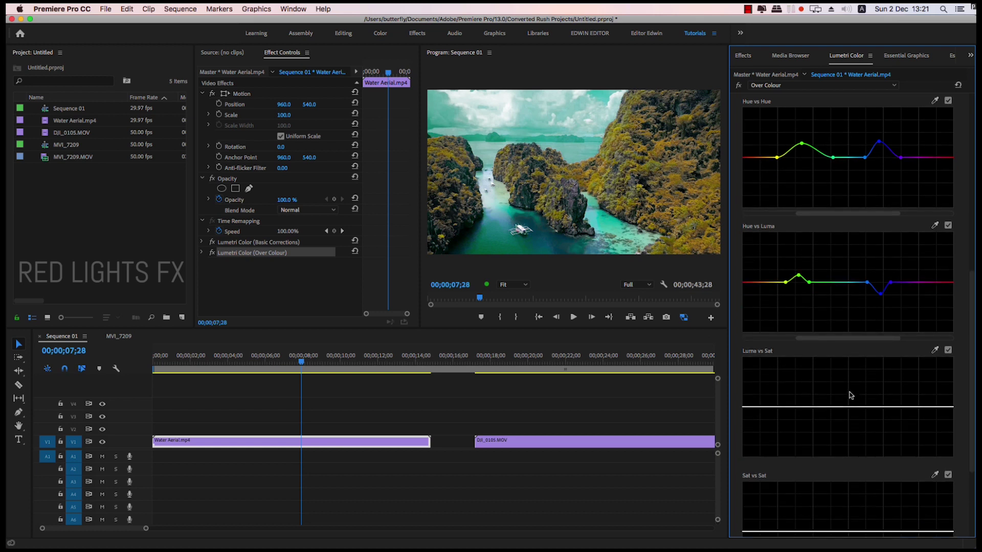
pyautogui.click(945, 407)
pyautogui.click(748, 408)
pyautogui.moveTo(945, 408); pyautogui.dragTo(946, 362)
pyautogui.moveTo(949, 398); pyautogui.dragTo(952, 361)
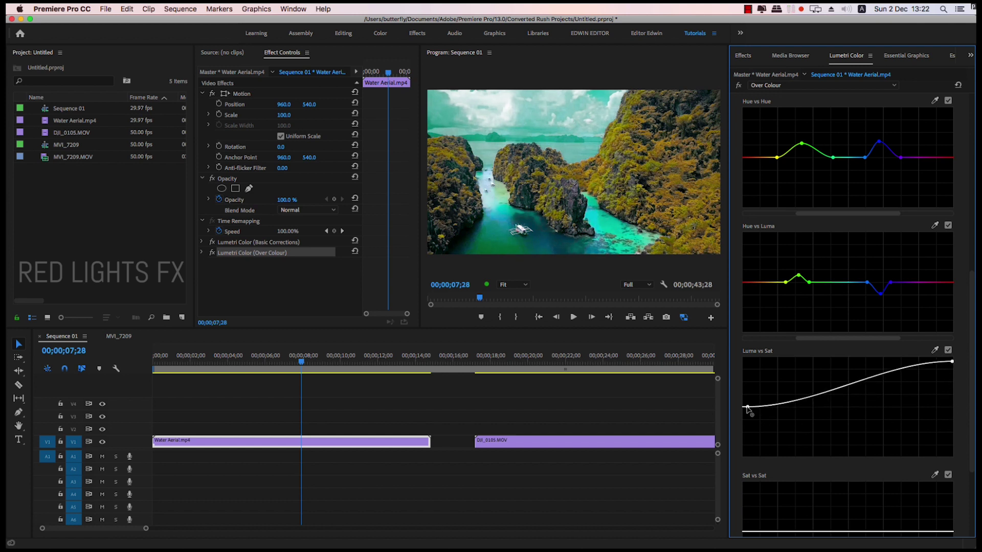
pyautogui.moveTo(748, 408)
pyautogui.mouseDown()
pyautogui.moveTo(746, 450)
pyautogui.moveTo(754, 362)
pyautogui.moveTo(752, 409)
pyautogui.mouseUp()
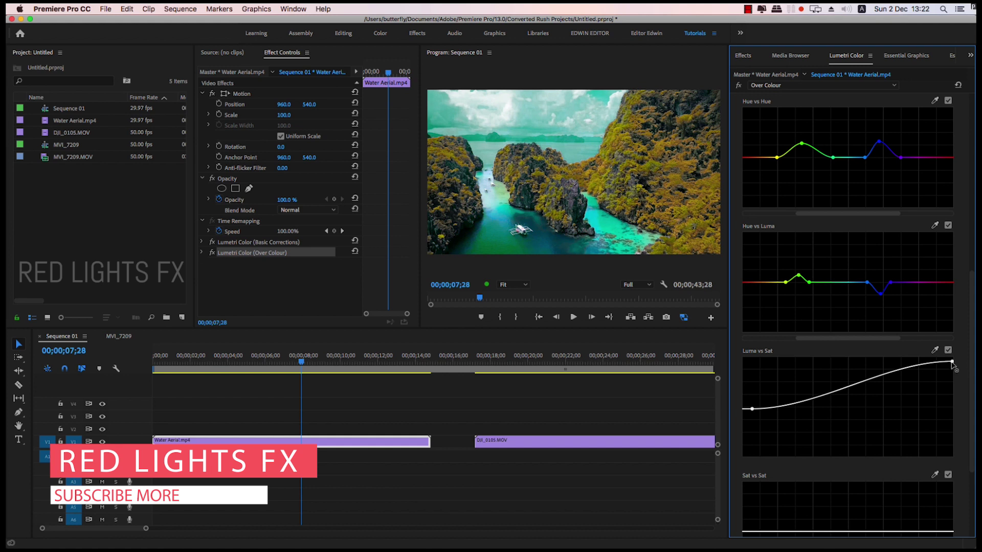
pyautogui.moveTo(952, 365)
pyautogui.mouseDown()
pyautogui.moveTo(952, 408)
pyautogui.moveTo(951, 382)
pyautogui.mouseUp()
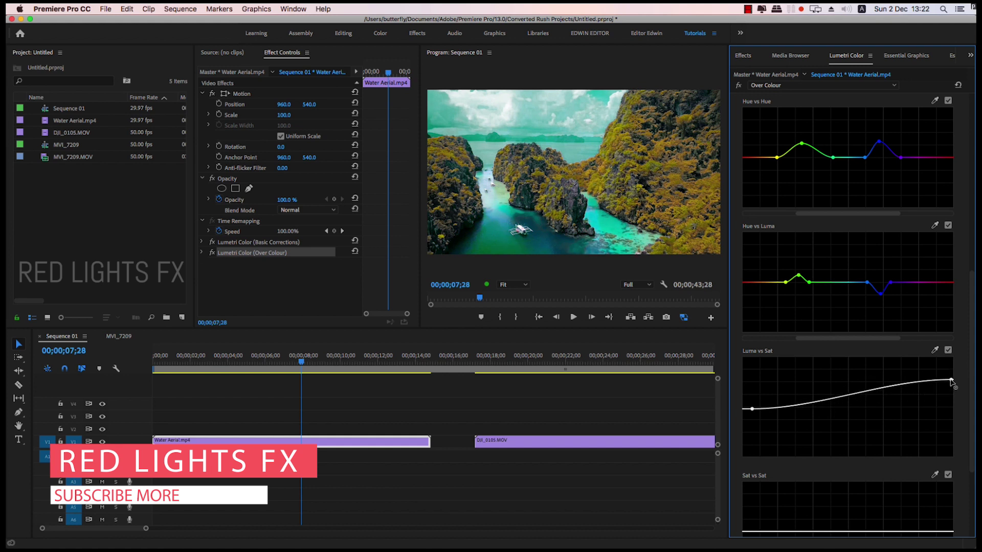
# Step: Shape the Sat vs Sat curve so the low-saturation end is raised and the high-saturation end is lowered
pyautogui.scroll(-5, 913, 434)
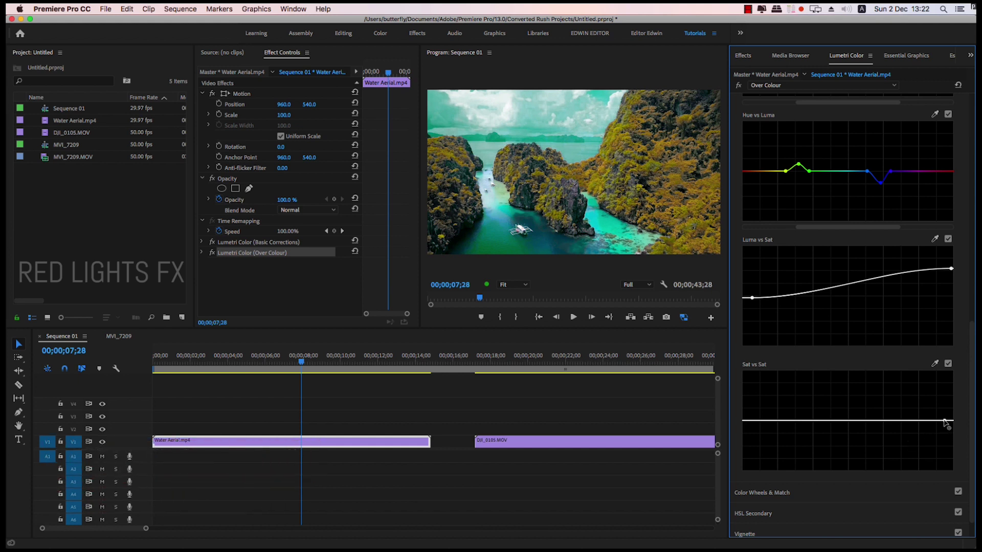
pyautogui.moveTo(946, 422)
pyautogui.mouseDown()
pyautogui.moveTo(946, 376)
pyautogui.moveTo(947, 437)
pyautogui.mouseUp()
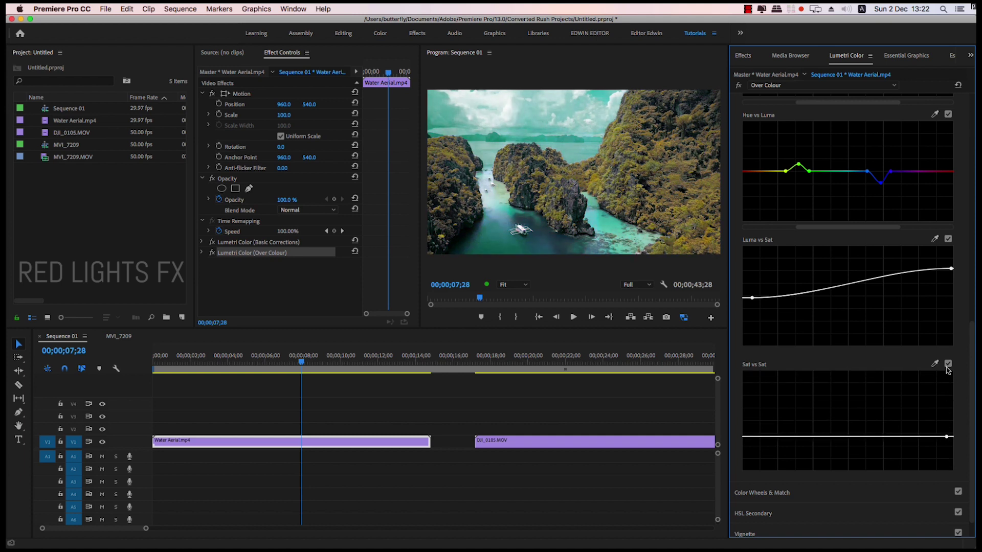
pyautogui.moveTo(947, 370); pyautogui.dragTo(948, 430)
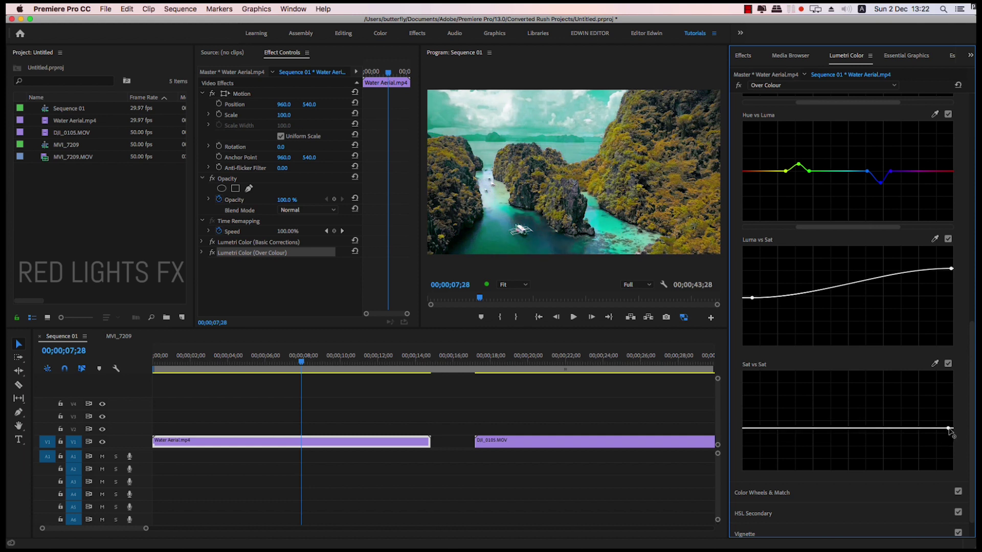
pyautogui.moveTo(746, 429); pyautogui.dragTo(748, 448)
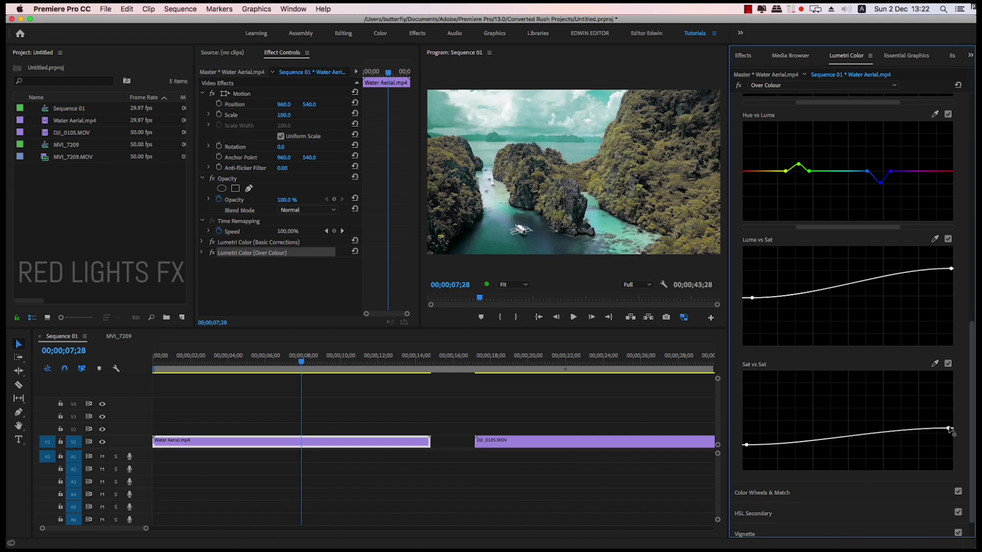
pyautogui.moveTo(949, 428); pyautogui.dragTo(949, 445)
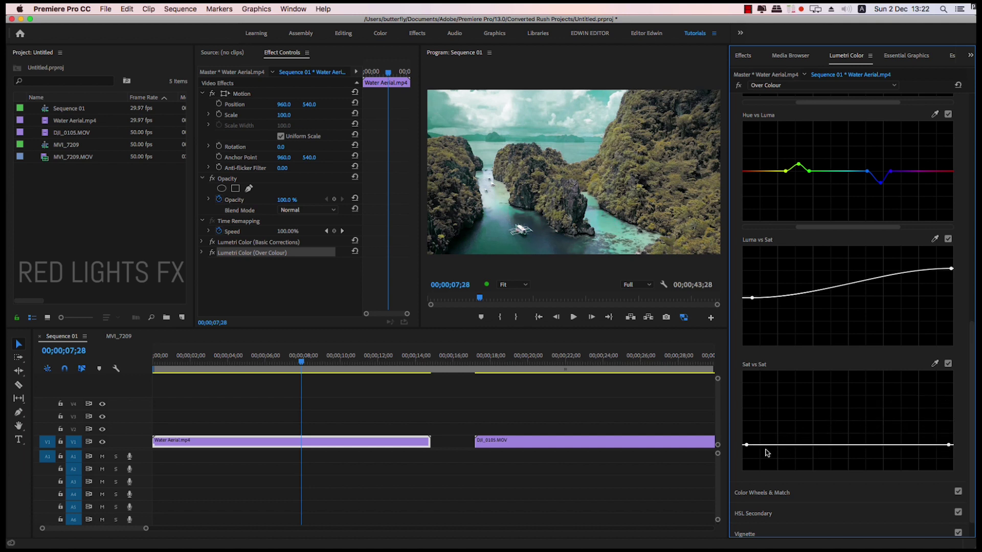
pyautogui.moveTo(747, 445); pyautogui.dragTo(750, 408)
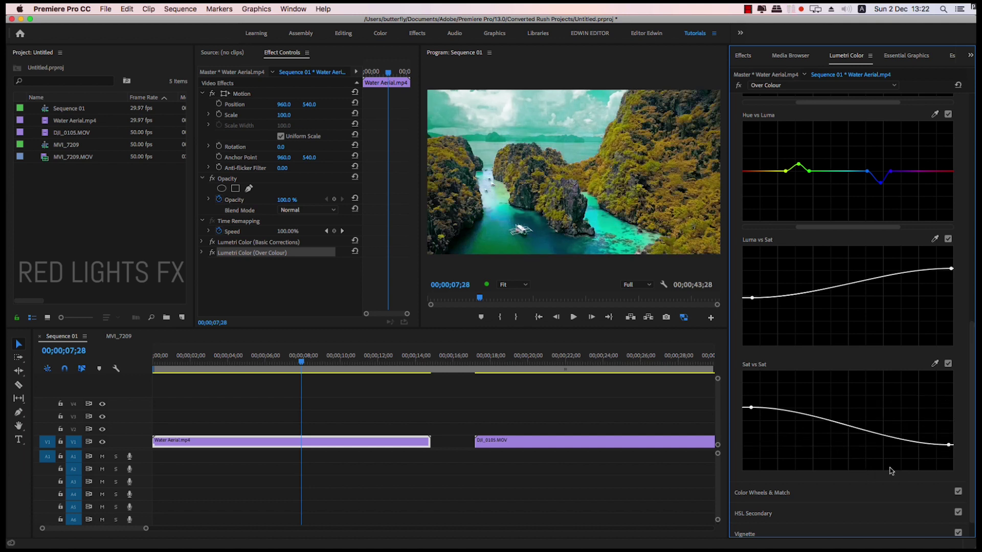
# Step: Switch to the MVI_7209 sequence, move the playhead to 00:00:04:40, mute audio track A1 and deselect the clip
pyautogui.scroll(12, 873, 458)
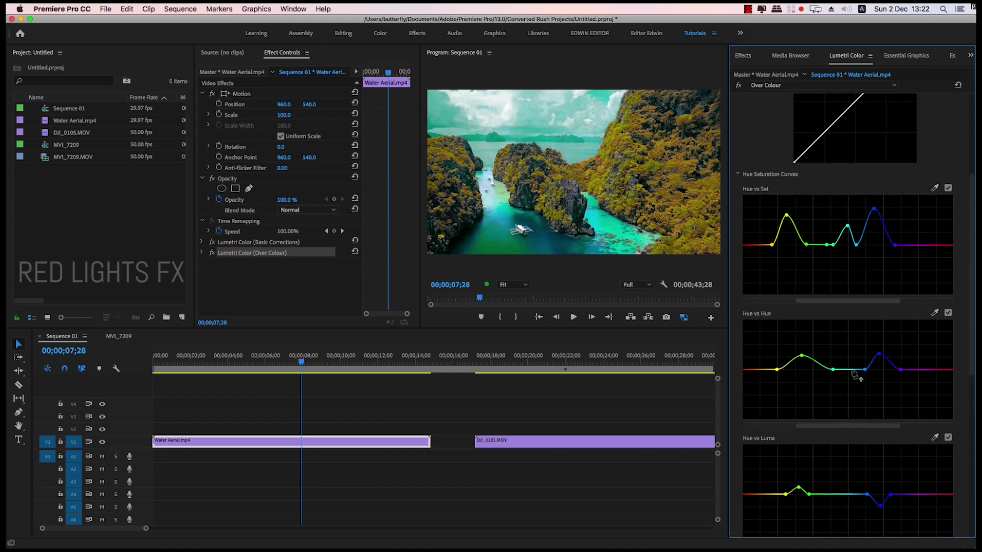
pyautogui.scroll(5, 888, 399)
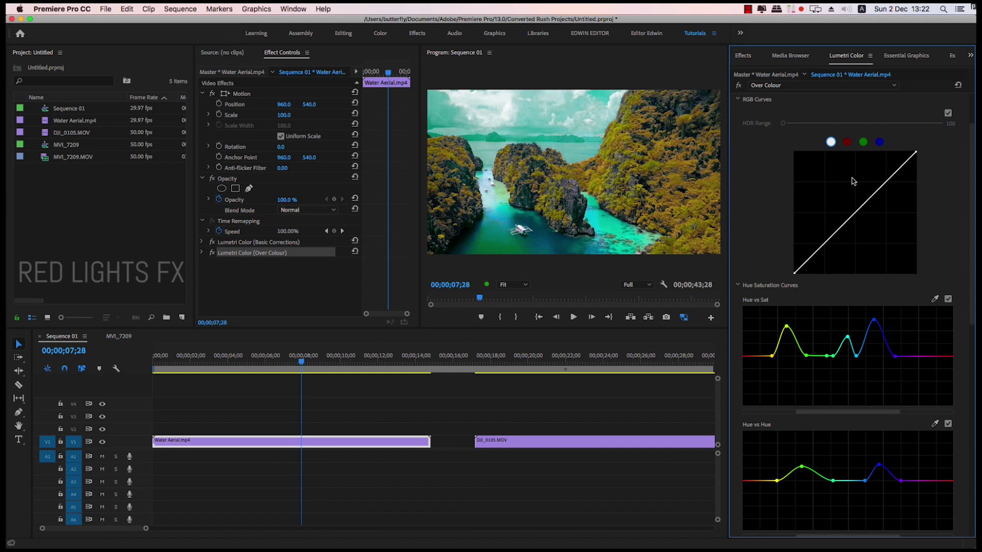
pyautogui.click(118, 337)
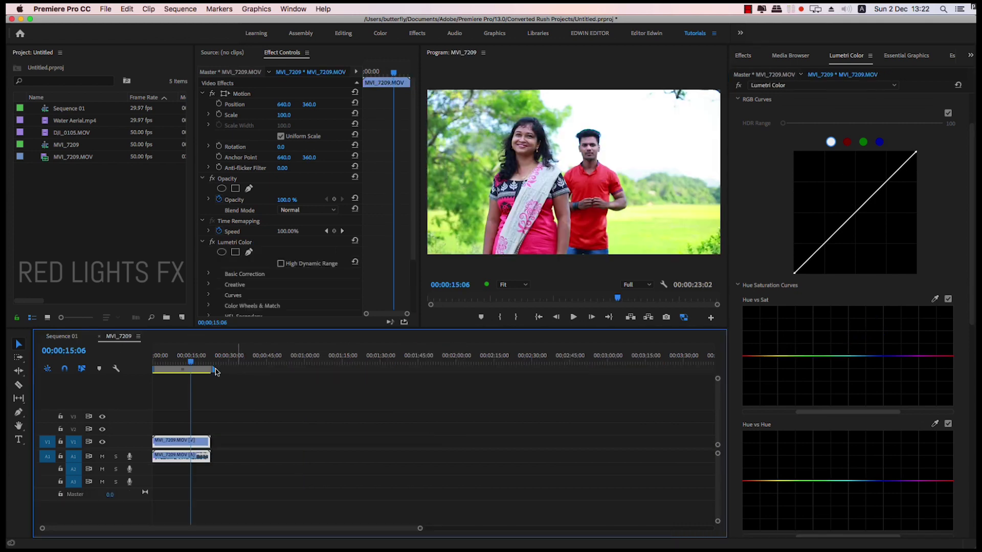
pyautogui.click(164, 362)
pyautogui.click(101, 456)
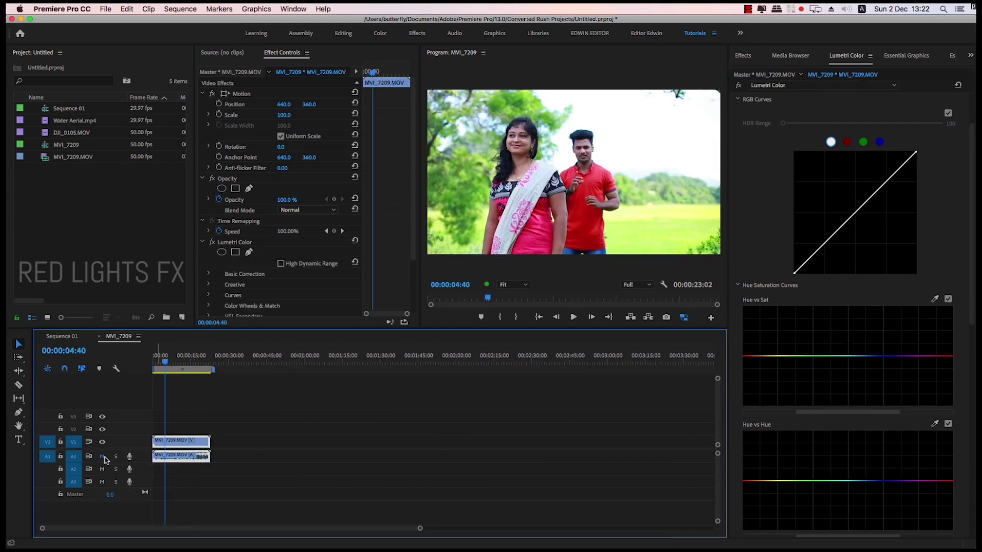
pyautogui.click(295, 428)
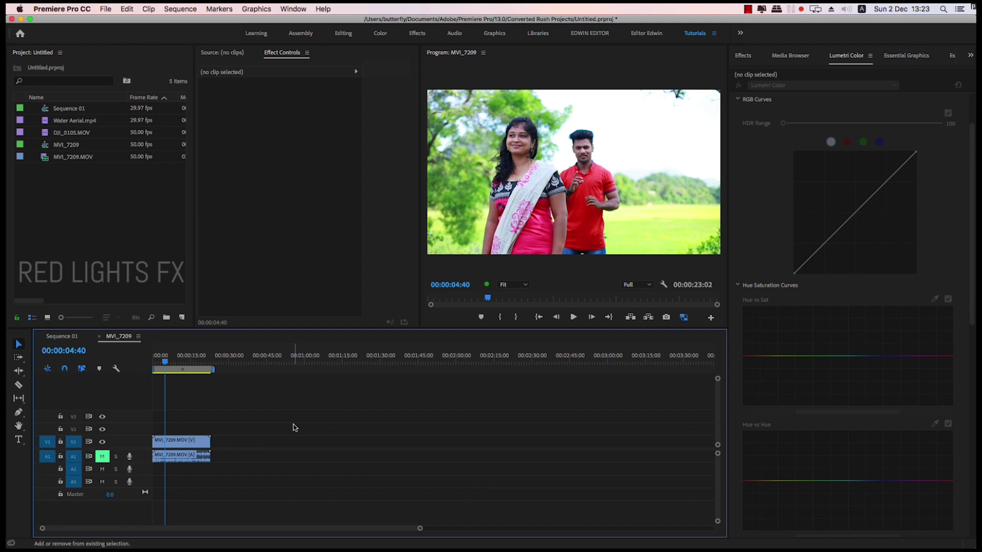
# Step: Move the playhead to 00:00:06:16 and select the MVI_7209.MOV clip in the timeline
pyautogui.hotkey('shift', '=')
pyautogui.press('=')
pyautogui.press('=')
pyautogui.press('=')
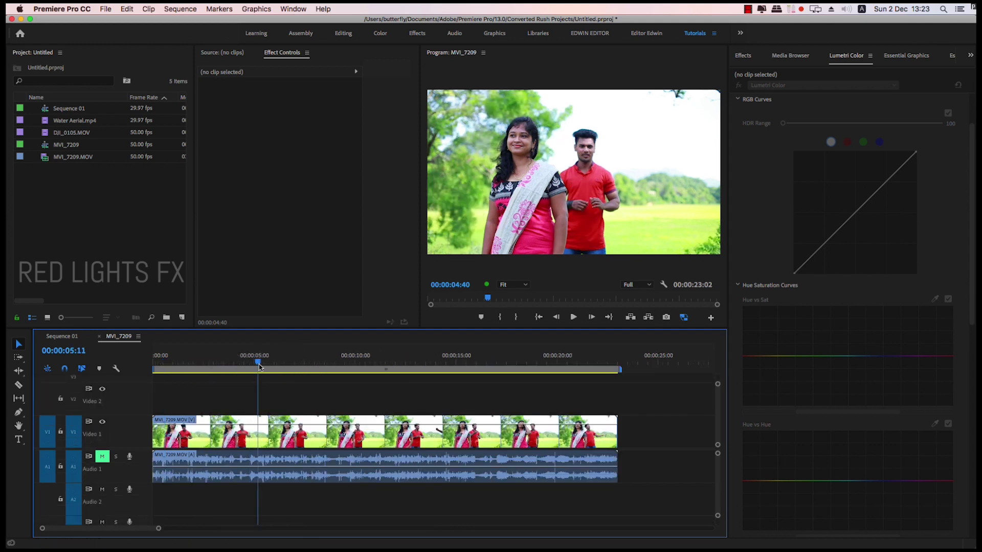
pyautogui.click(317, 433)
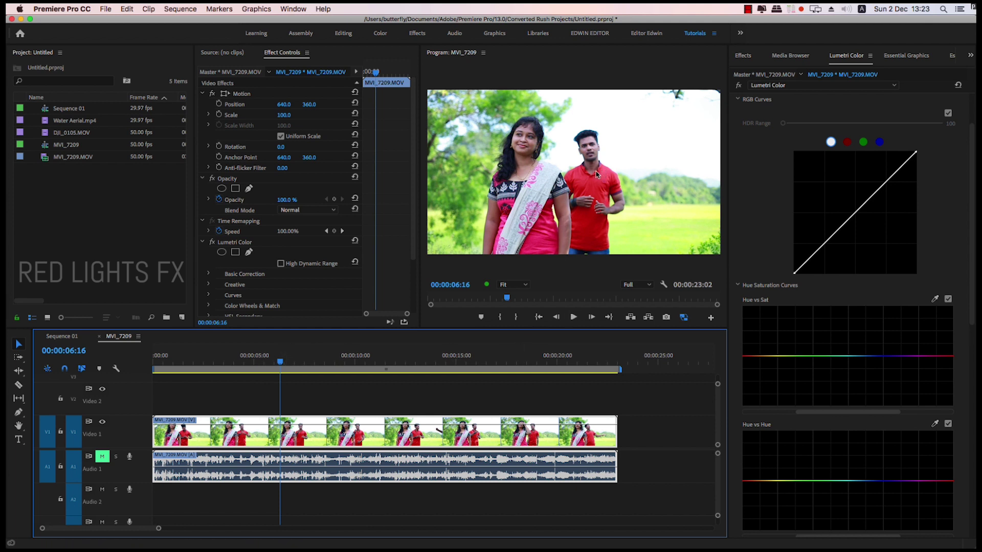
# Step: Sample the man's red shirt for the Hue vs Sat curve and raise the saturation of the red range slightly at both ends
pyautogui.click(930, 300)
pyautogui.click(596, 187)
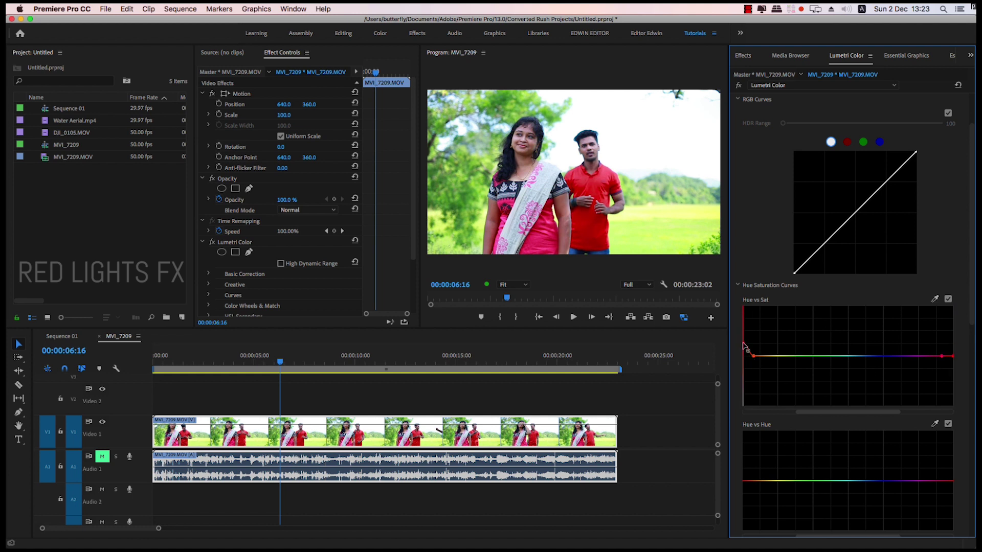
pyautogui.moveTo(745, 354); pyautogui.dragTo(744, 347)
pyautogui.moveTo(952, 353); pyautogui.dragTo(951, 350)
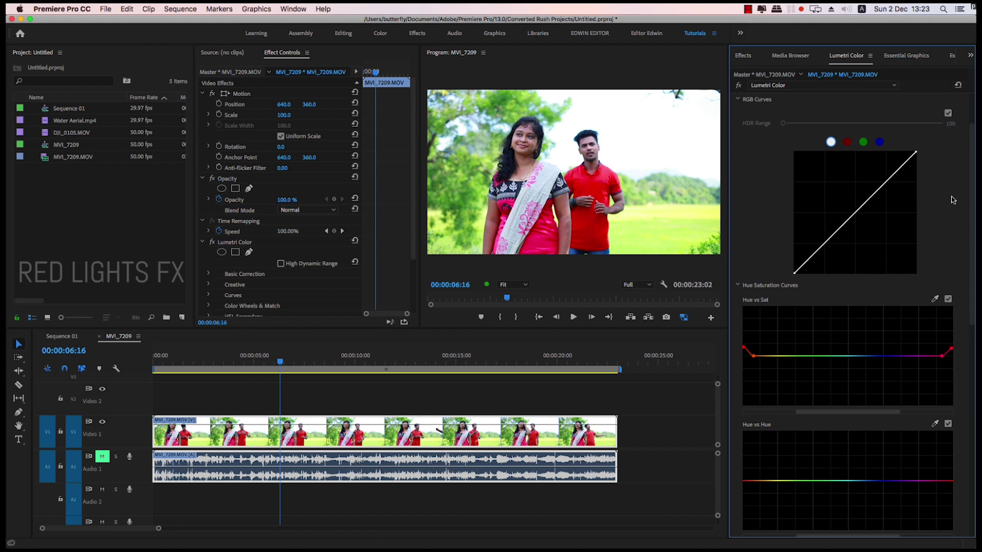
# Step: Compare the image with and without the Curves adjustments, leaving Curves enabled
pyautogui.scroll(3, 954, 199)
pyautogui.click(958, 145)
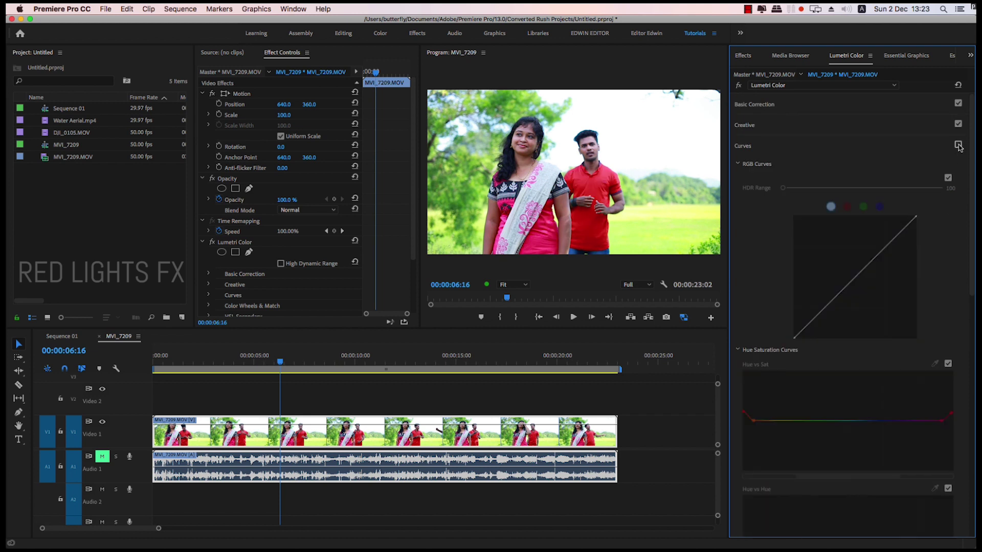
pyautogui.click(958, 146)
pyautogui.click(958, 145)
pyautogui.click(958, 146)
# Step: Sample the green foliage for the Hue vs Sat curve and raise the saturation of the green range into a pronounced peak
pyautogui.scroll(-4, 938, 330)
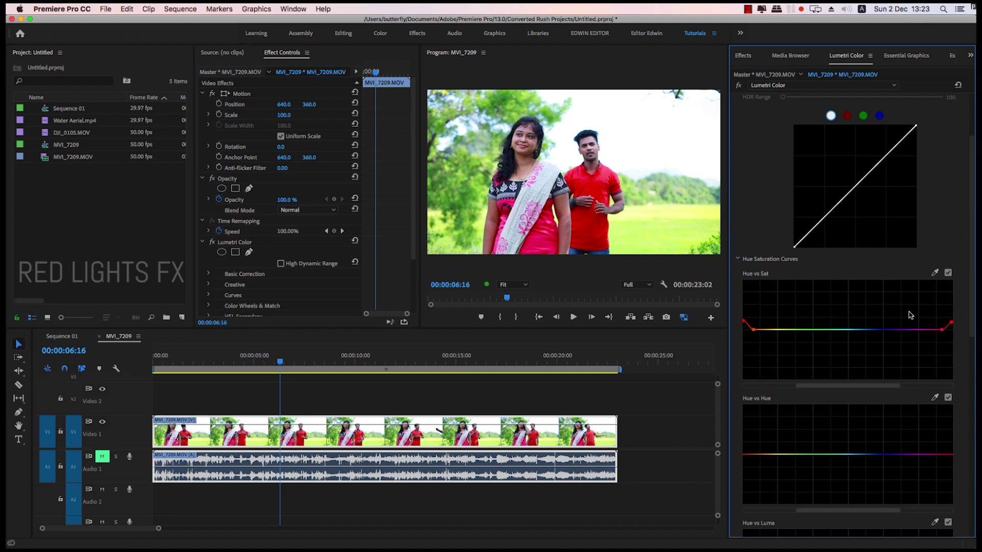
pyautogui.click(935, 274)
pyautogui.moveTo(807, 330)
pyautogui.mouseDown()
pyautogui.moveTo(807, 299)
pyautogui.moveTo(807, 313)
pyautogui.moveTo(829, 330)
pyautogui.moveTo(786, 330)
pyautogui.moveTo(808, 303)
pyautogui.moveTo(813, 312)
pyautogui.mouseUp()
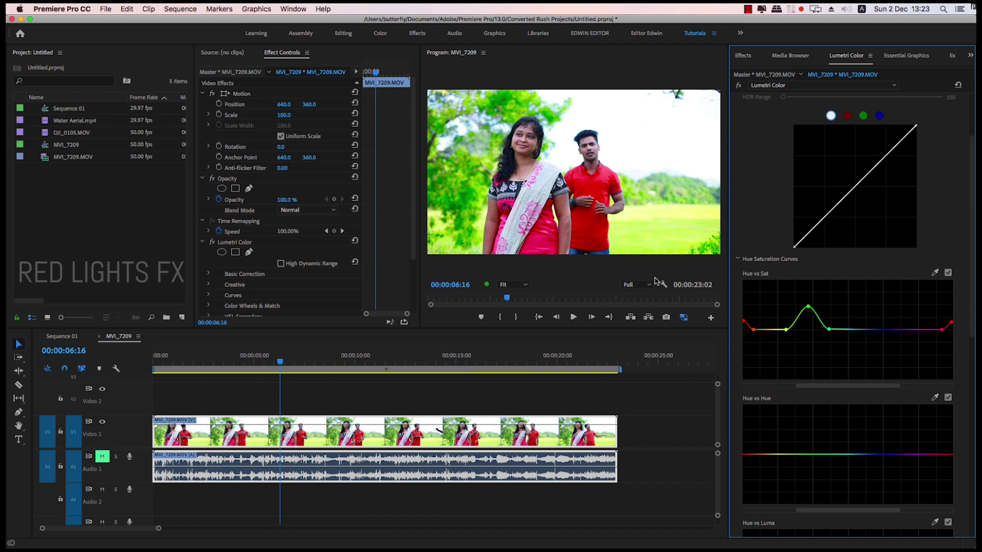
# Step: Anchor the Hue vs Hue curve around the yellow-green to cyan range and raise the green point to shift the foliage toward orange
pyautogui.scroll(-3, 850, 385)
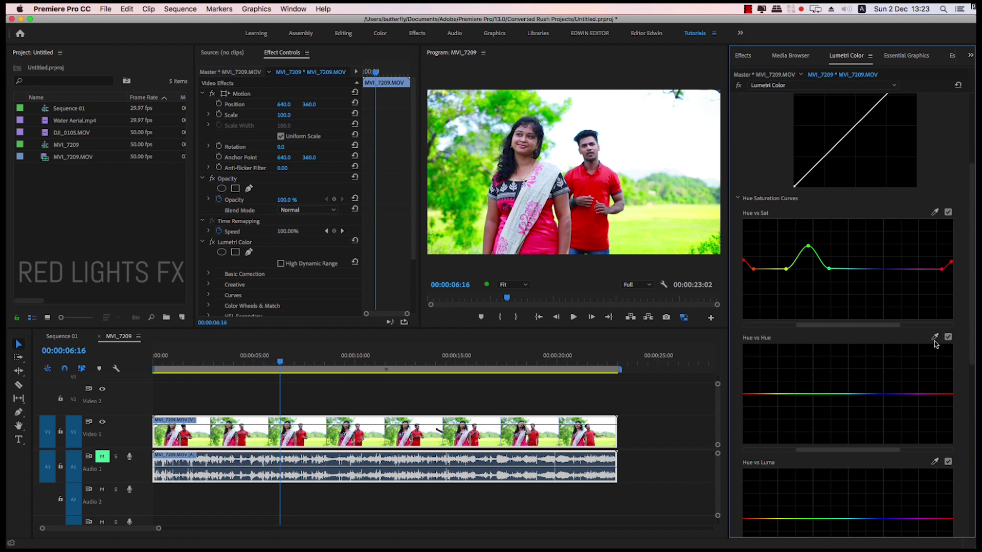
pyautogui.click(776, 394)
pyautogui.click(834, 394)
pyautogui.moveTo(801, 394); pyautogui.dragTo(857, 399)
pyautogui.moveTo(775, 394); pyautogui.dragTo(770, 396)
# Step: On the Hue vs Luma curve, dip the cyan range slightly between two anchor points and brighten a sampled red range slightly
pyautogui.scroll(-3, 863, 379)
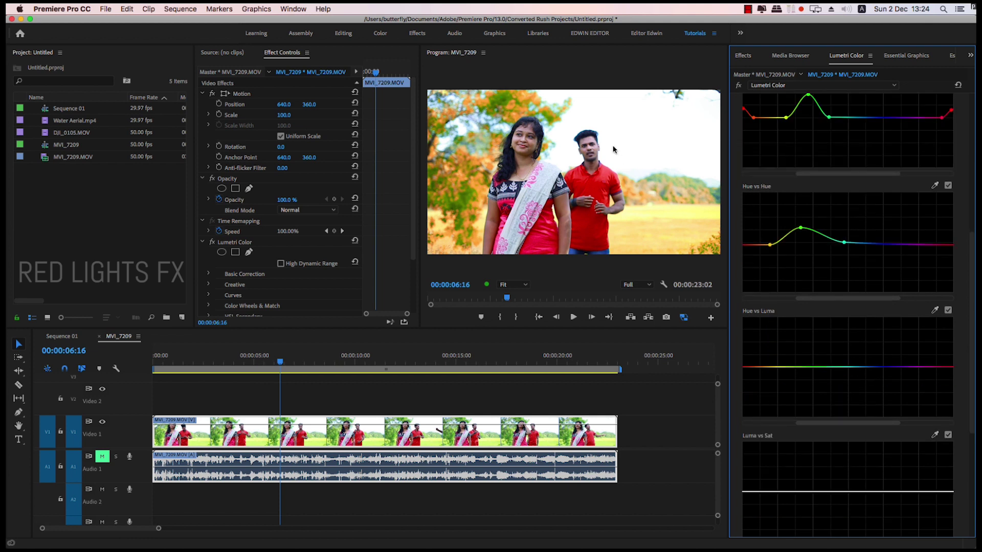
pyautogui.click(829, 367)
pyautogui.click(866, 366)
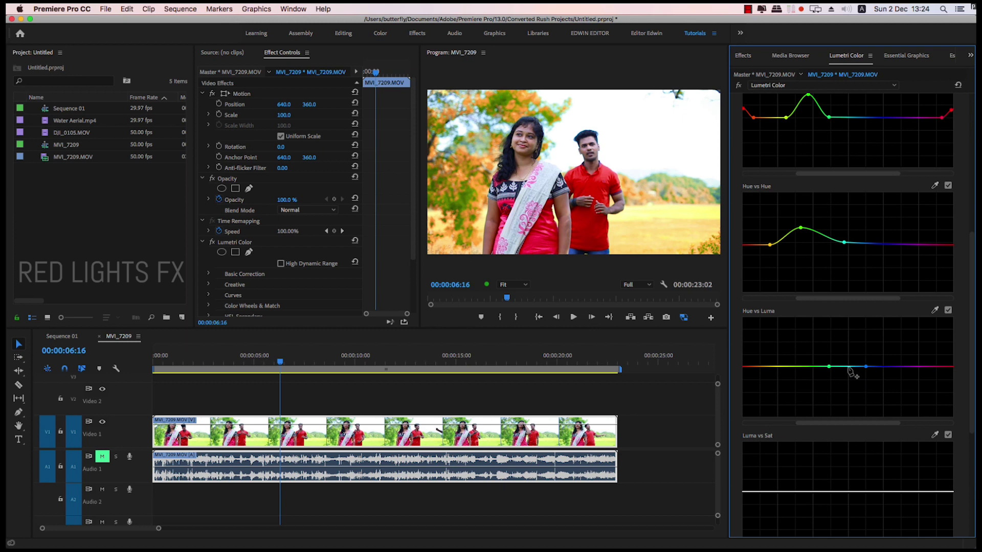
pyautogui.moveTo(849, 366); pyautogui.dragTo(849, 377)
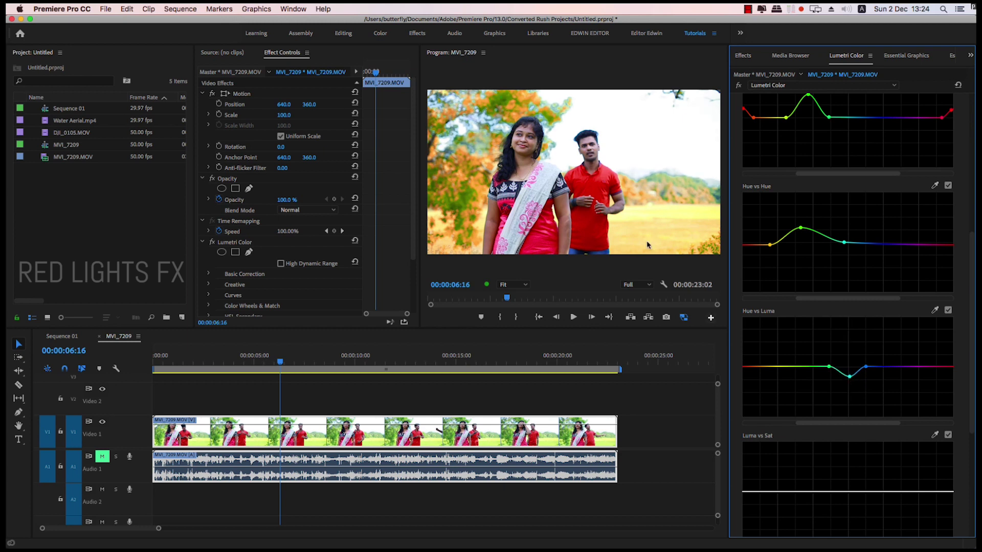
pyautogui.click(934, 310)
pyautogui.moveTo(748, 368); pyautogui.dragTo(749, 362)
# Step: Play the graded clip full screen up to 00:00:07:11 and return to the normal workspace view
pyautogui.click(628, 225)
pyautogui.hotkey('ctrl', '`')
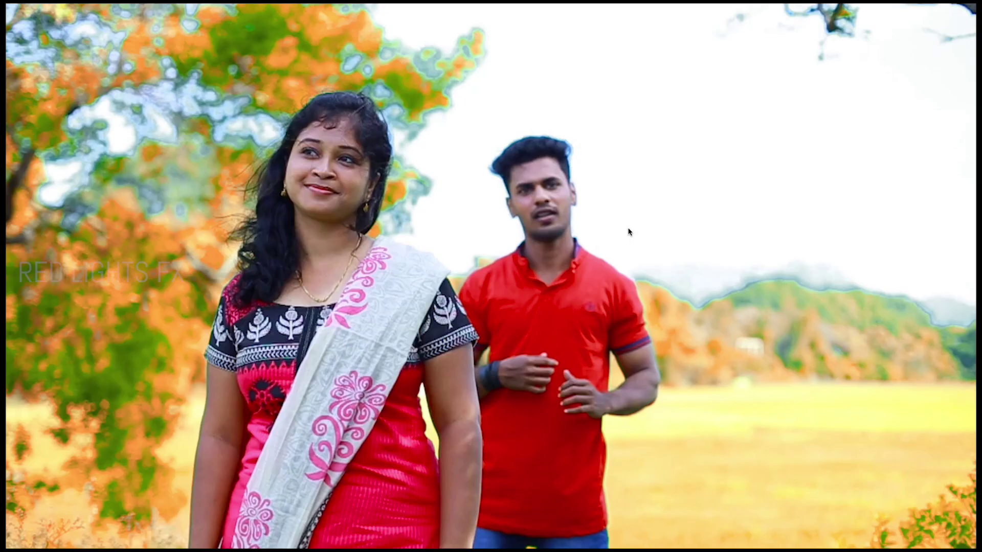
pyautogui.press('space')
pyautogui.hotkey('ctrl', '`')
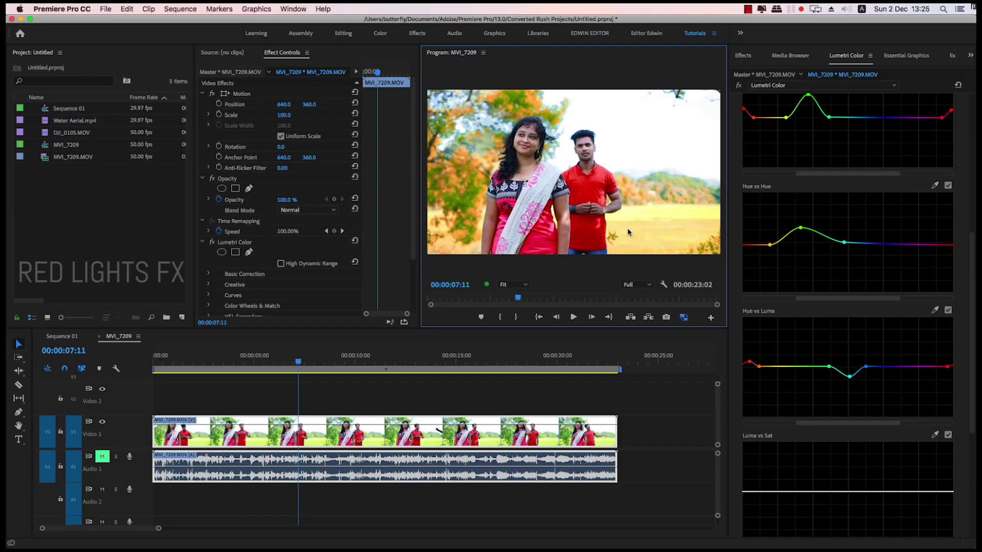
# Step: Anchor both ends of the Luma vs Sat curve, lowering the shadow end and raising the highlight end moderately
pyautogui.scroll(-5, 916, 436)
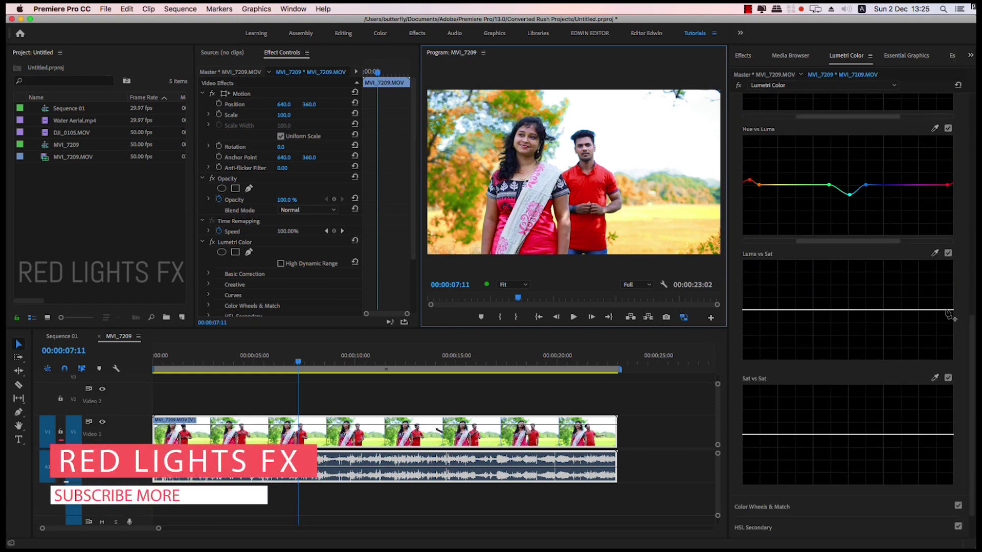
pyautogui.click(840, 322)
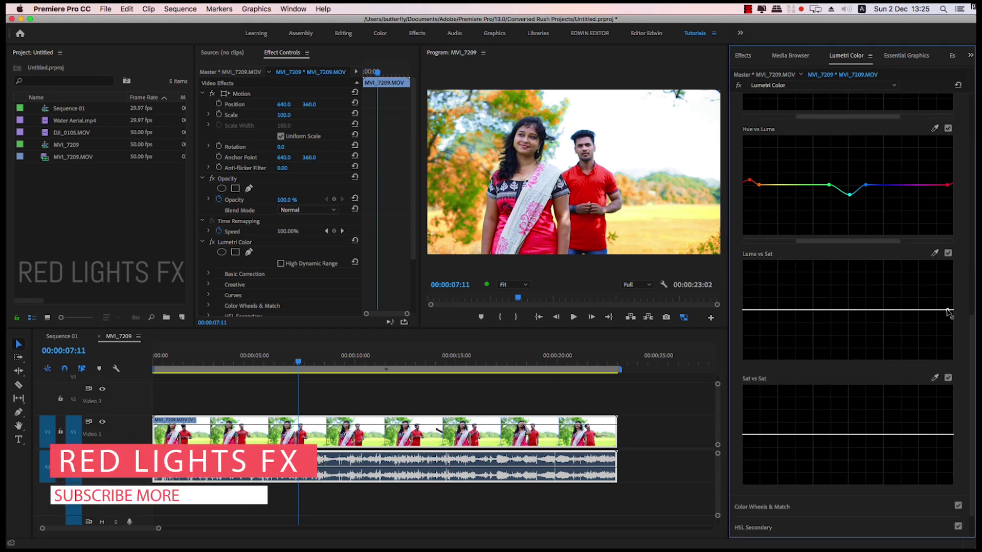
pyautogui.moveTo(746, 311); pyautogui.dragTo(750, 326)
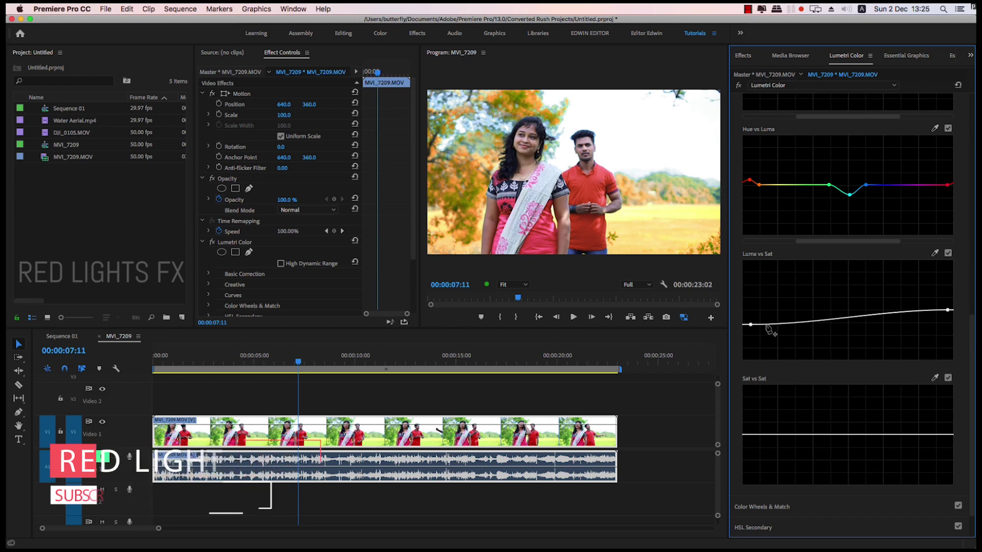
pyautogui.moveTo(949, 311); pyautogui.dragTo(952, 300)
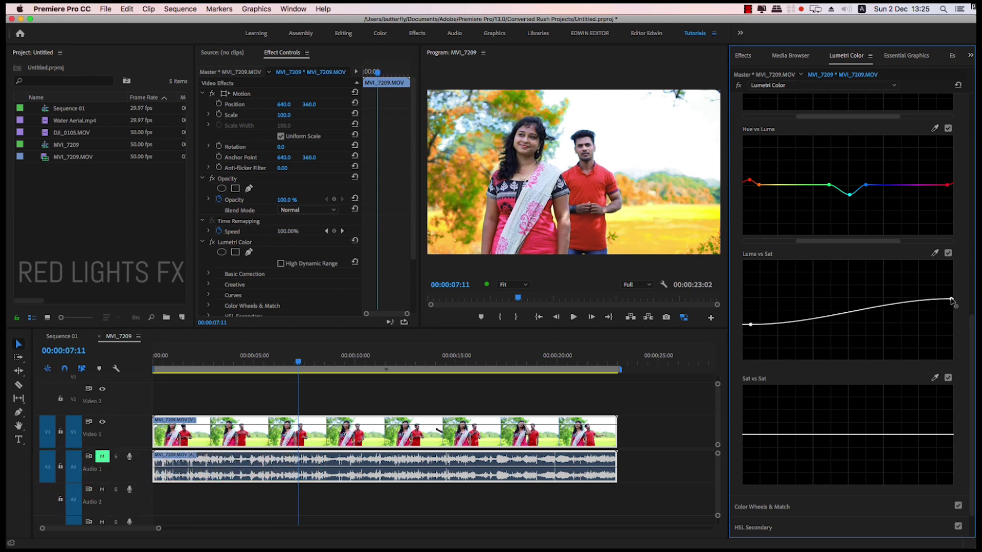
# Step: Toggle the Curves section repeatedly to compare the original and autumn-coloured image, leaving Curves enabled
pyautogui.scroll(10, 877, 317)
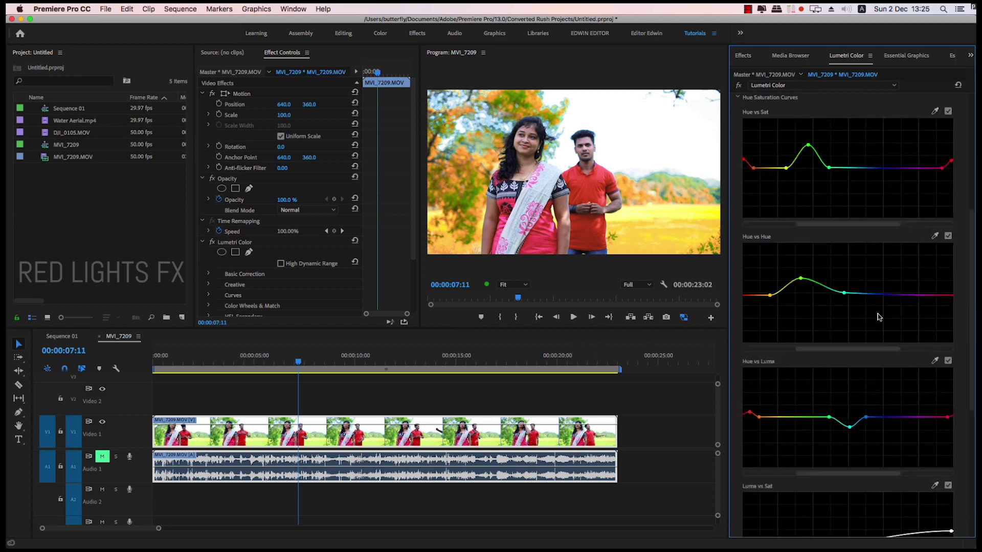
pyautogui.scroll(4, 880, 316)
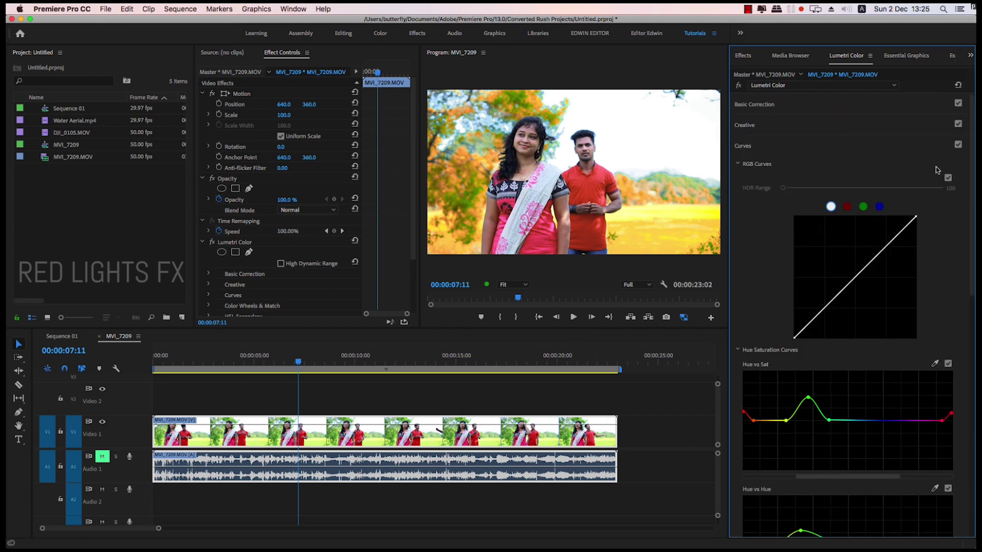
pyautogui.click(959, 145)
pyautogui.click(958, 145)
pyautogui.click(958, 146)
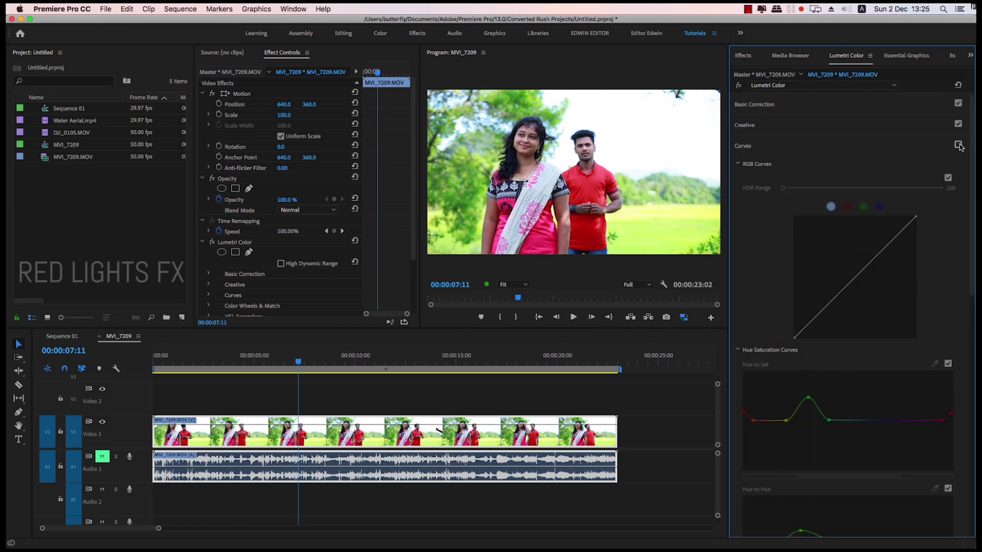
pyautogui.click(958, 145)
pyautogui.click(958, 145)
pyautogui.click(959, 145)
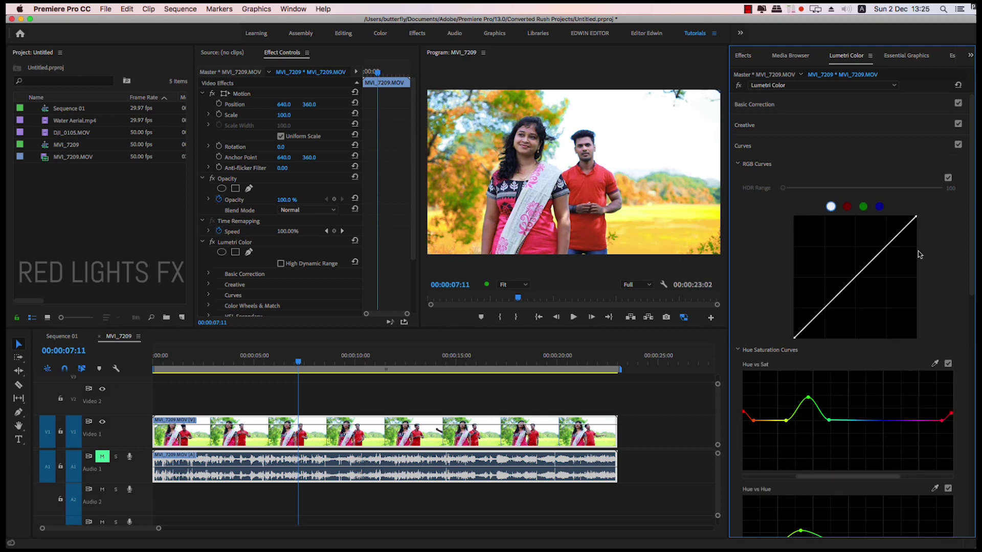